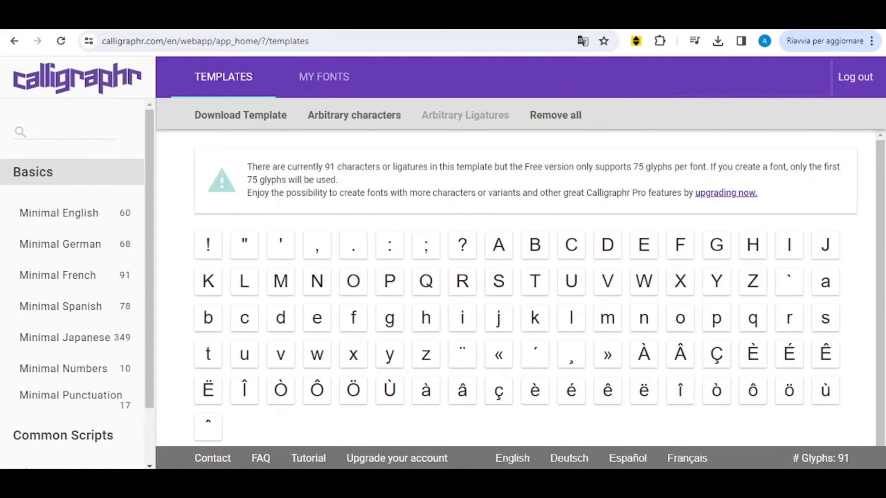
# Add the Minimal Japanese character set to the template and look through the template's glyphs.
pyautogui.click(64, 338)
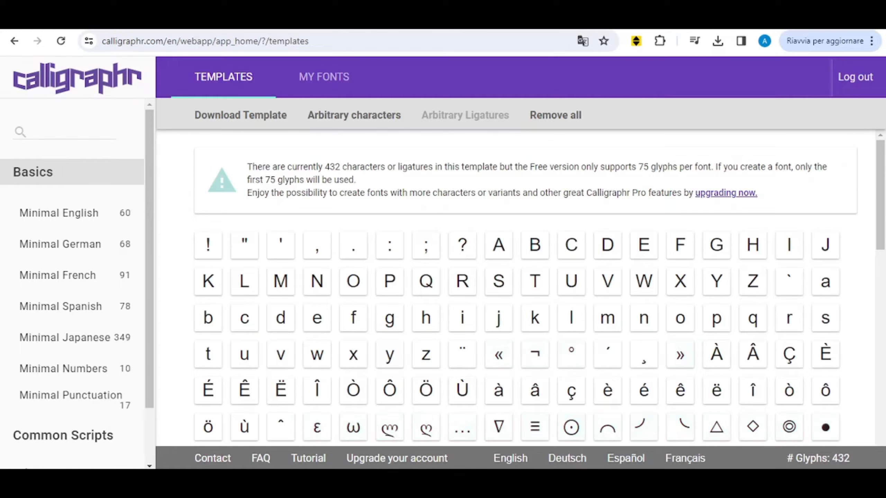
pyautogui.scroll(-5, 539, 286)
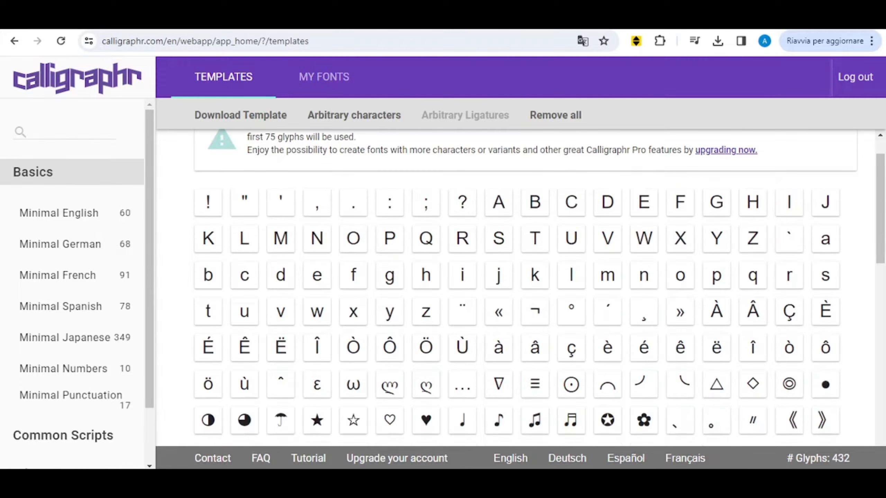
pyautogui.scroll(-6, 539, 287)
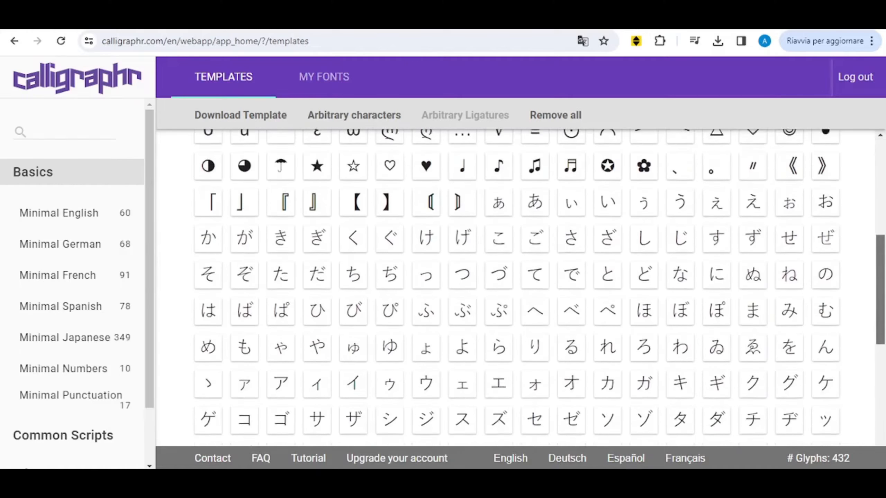
pyautogui.scroll(-6, 517, 287)
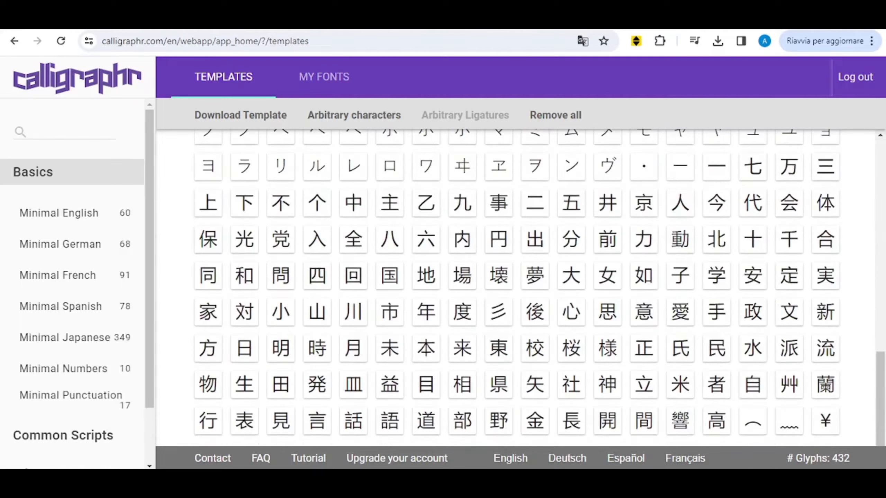
pyautogui.scroll(6, 516, 286)
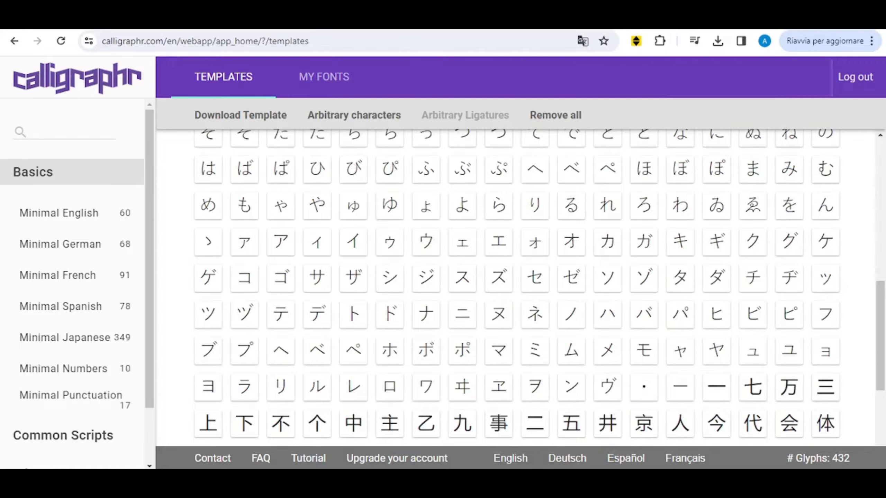
pyautogui.scroll(10, 516, 286)
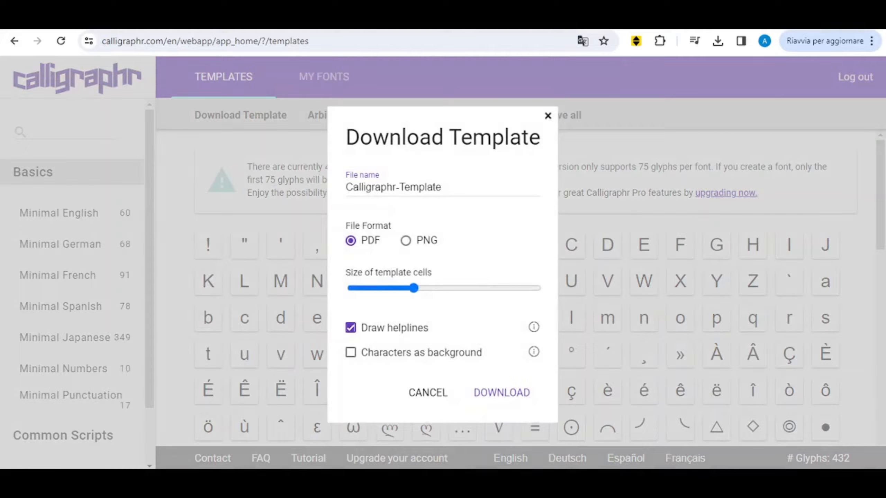
# Download the template in PNG format and close the download confirmation.
pyautogui.click(406, 240)
pyautogui.click(502, 393)
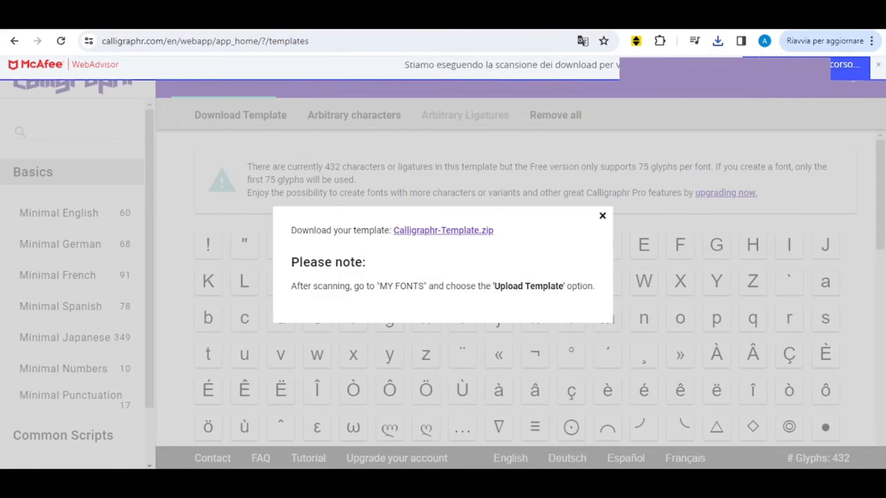
pyautogui.press('Escape')
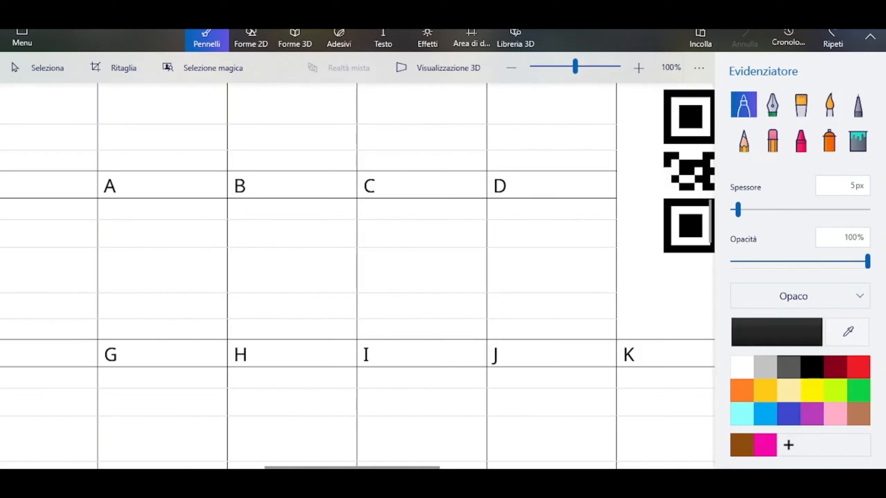
# In Paint 3D, handwrite cursive capitals A, B, C and D in their template cells with the black 5 px marker.
pyautogui.moveTo(180, 220)
pyautogui.mouseDown()
pyautogui.moveTo(182, 281)
pyautogui.moveTo(198, 286)
pyautogui.mouseUp()
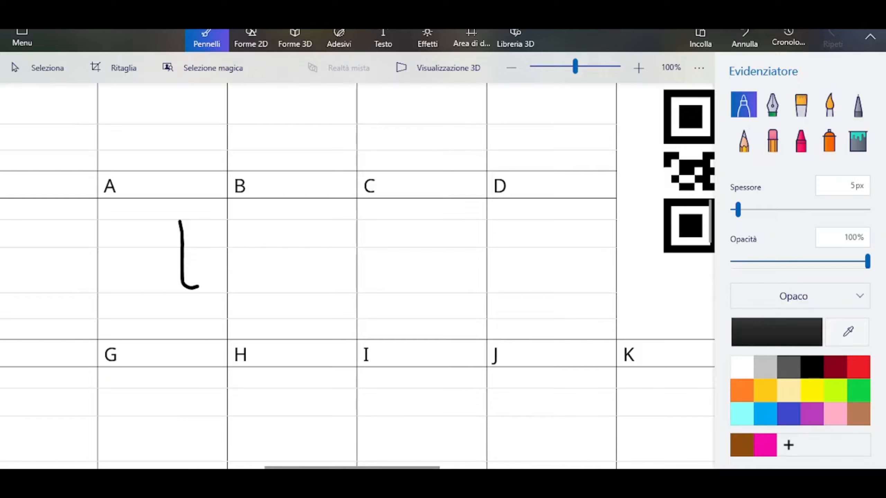
pyautogui.hotkey('ctrl', '+')
pyautogui.moveTo(140, 207)
pyautogui.mouseDown()
pyautogui.moveTo(106, 268)
pyautogui.moveTo(80, 272)
pyautogui.moveTo(150, 245)
pyautogui.moveTo(172, 226)
pyautogui.mouseUp()
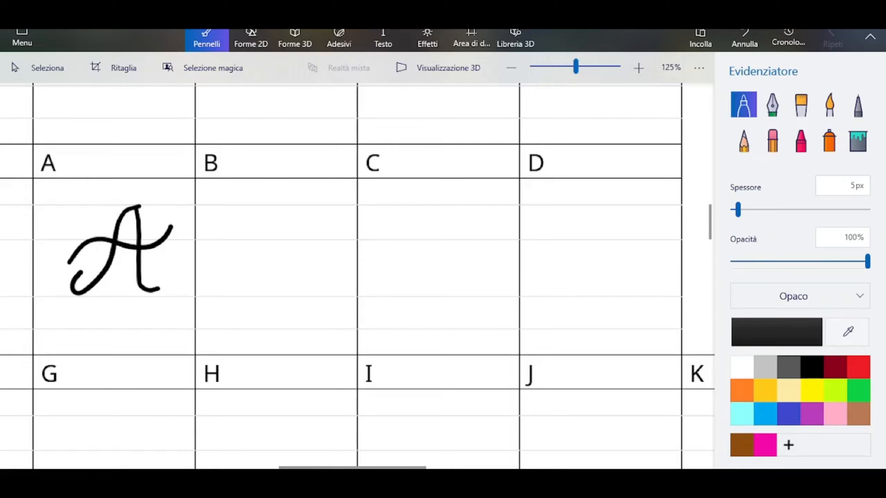
pyautogui.moveTo(239, 269)
pyautogui.mouseDown()
pyautogui.moveTo(266, 210)
pyautogui.moveTo(265, 284)
pyautogui.moveTo(269, 222)
pyautogui.moveTo(304, 241)
pyautogui.moveTo(284, 265)
pyautogui.mouseUp()
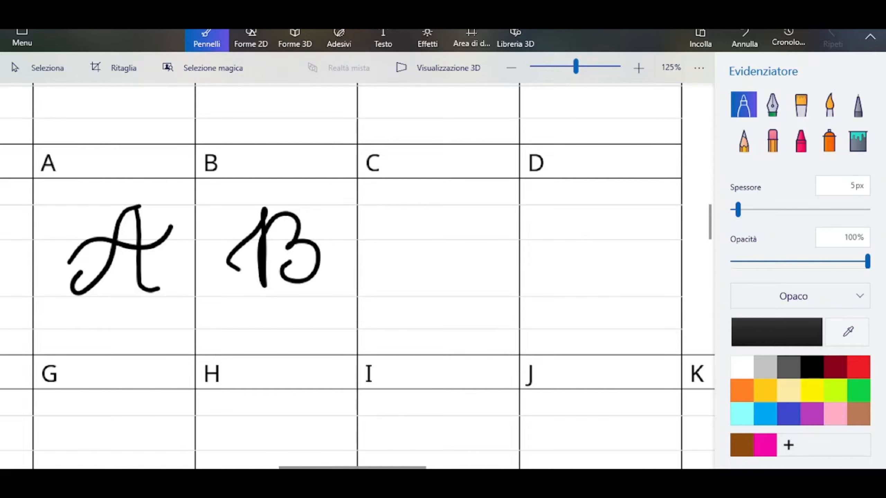
pyautogui.moveTo(458, 232)
pyautogui.mouseDown()
pyautogui.moveTo(421, 216)
pyautogui.moveTo(408, 263)
pyautogui.moveTo(444, 286)
pyautogui.moveTo(455, 270)
pyautogui.moveTo(373, 295)
pyautogui.mouseUp()
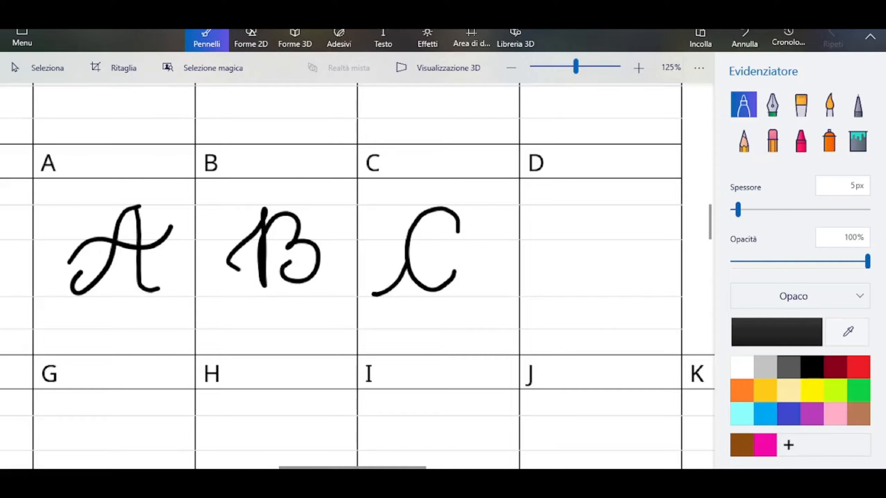
pyautogui.moveTo(542, 283); pyautogui.dragTo(587, 276)
pyautogui.moveTo(706, 229); pyautogui.dragTo(706, 250)
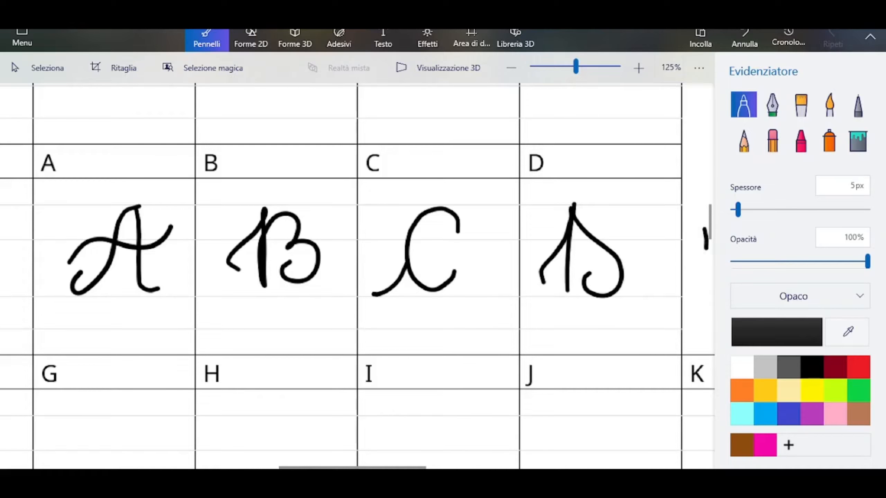
pyautogui.hotkey('ctrl', 'z')
# Handwrite cursive capitals E, F and G in their template cells.
pyautogui.scroll(-3, 356, 276)
pyautogui.scroll(3, 357, 275)
pyautogui.hotkey('ctrl', '-')
pyautogui.hscroll(-5, 356, 276)
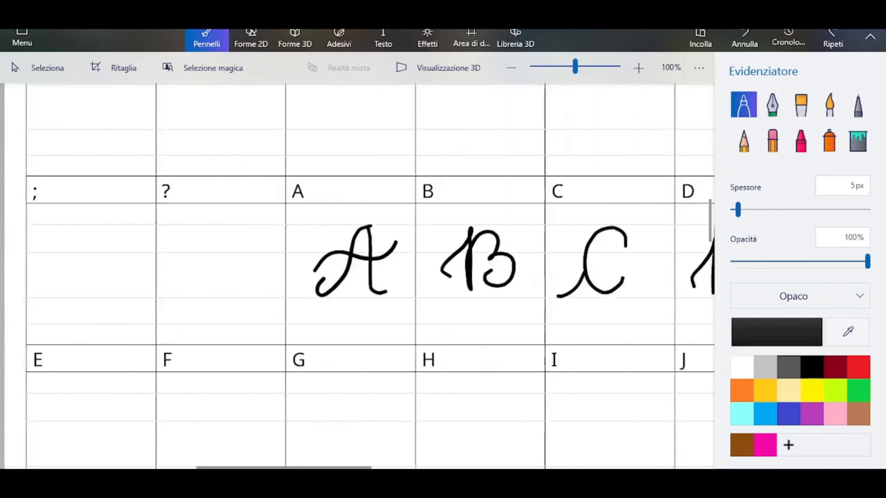
pyautogui.scroll(-3, 357, 276)
pyautogui.hotkey('ctrl', '+')
pyautogui.moveTo(111, 249)
pyautogui.mouseDown()
pyautogui.moveTo(65, 288)
pyautogui.moveTo(118, 290)
pyautogui.mouseUp()
pyautogui.moveTo(208, 292)
pyautogui.mouseDown()
pyautogui.moveTo(235, 232)
pyautogui.moveTo(233, 312)
pyautogui.mouseUp()
pyautogui.moveTo(235, 245); pyautogui.dragTo(284, 232)
pyautogui.moveTo(235, 283); pyautogui.dragTo(281, 260)
pyautogui.moveTo(429, 252)
pyautogui.mouseDown()
pyautogui.moveTo(401, 276)
pyautogui.moveTo(439, 279)
pyautogui.mouseUp()
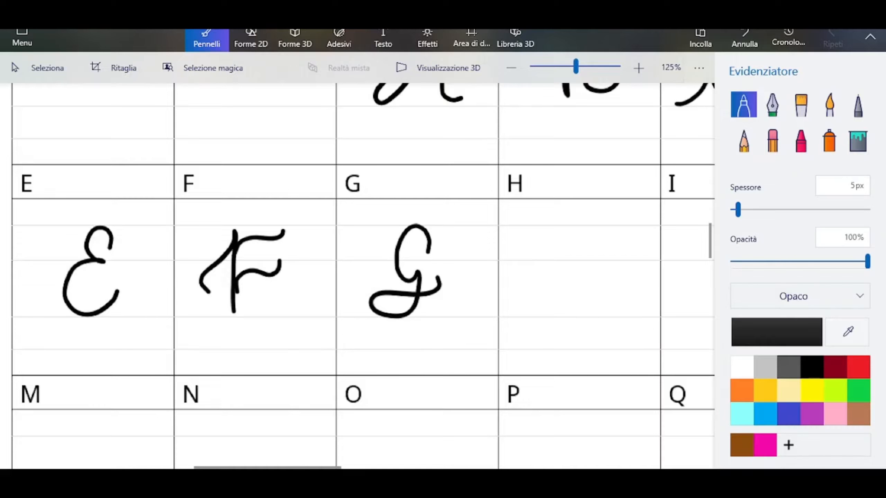
# Handwrite cursive capitals H, I and J in their template cells.
pyautogui.hscroll(5, 356, 276)
pyautogui.moveTo(160, 292)
pyautogui.mouseDown()
pyautogui.moveTo(192, 224)
pyautogui.moveTo(189, 310)
pyautogui.mouseUp()
pyautogui.moveTo(191, 279)
pyautogui.mouseDown()
pyautogui.moveTo(232, 265)
pyautogui.moveTo(227, 316)
pyautogui.mouseUp()
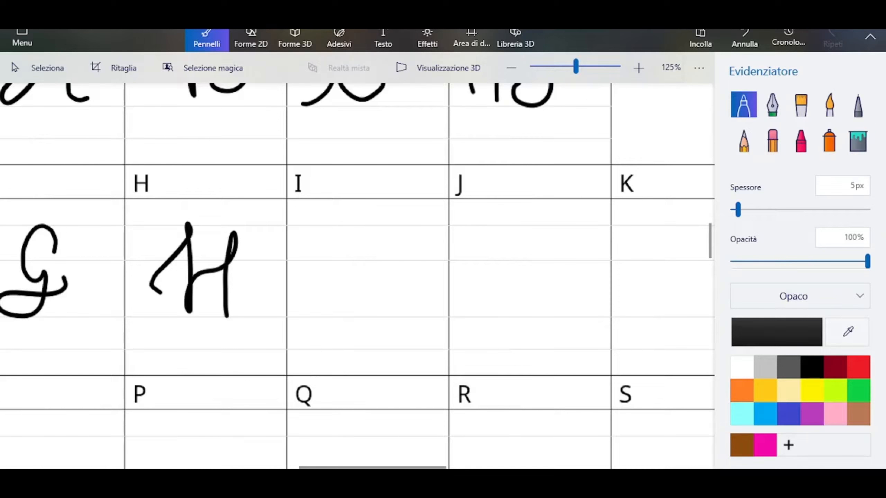
pyautogui.moveTo(319, 251)
pyautogui.mouseDown()
pyautogui.moveTo(377, 229)
pyautogui.moveTo(347, 310)
pyautogui.mouseUp()
pyautogui.moveTo(314, 316); pyautogui.dragTo(384, 297)
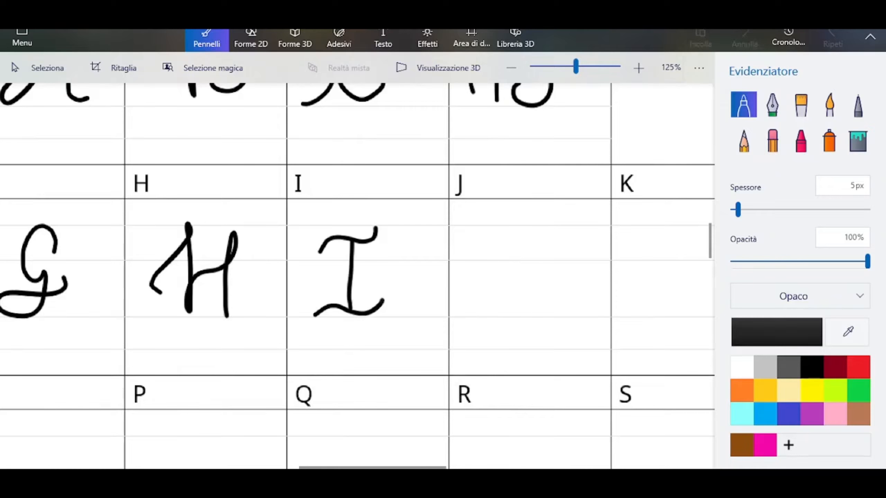
pyautogui.moveTo(490, 260)
pyautogui.mouseDown()
pyautogui.moveTo(533, 229)
pyautogui.moveTo(511, 284)
pyautogui.mouseUp()
# Handwrite cursive capitals K and L in the last two cells of the row.
pyautogui.hscroll(5, 356, 276)
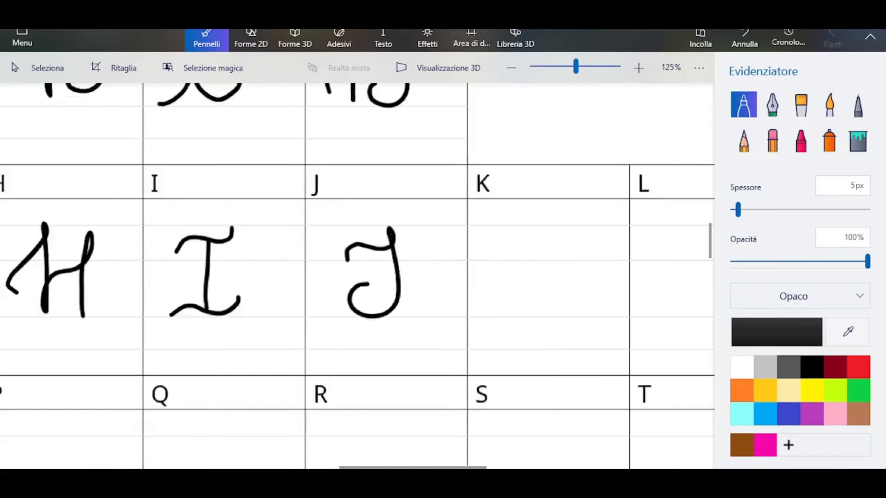
pyautogui.moveTo(379, 291); pyautogui.dragTo(413, 312)
pyautogui.moveTo(444, 232)
pyautogui.mouseDown()
pyautogui.moveTo(413, 274)
pyautogui.moveTo(468, 289)
pyautogui.mouseUp()
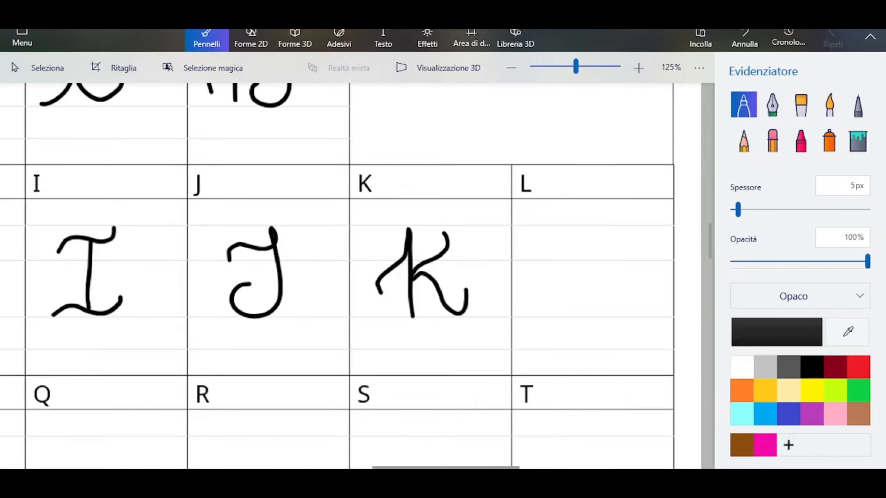
pyautogui.moveTo(569, 233)
pyautogui.mouseDown()
pyautogui.moveTo(544, 295)
pyautogui.moveTo(614, 281)
pyautogui.mouseUp()
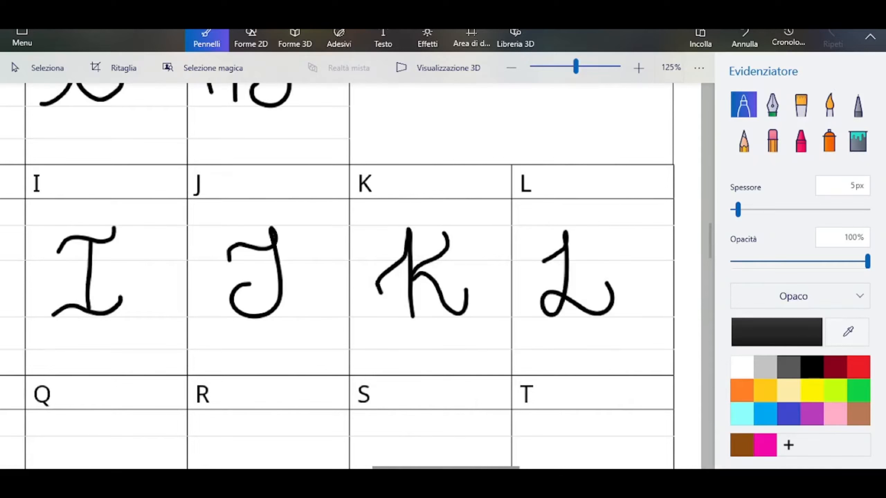
# Handwrite cursive capitals M, N and O in the first cells of the following row.
pyautogui.hscroll(-5, 349, 275)
pyautogui.scroll(-5, 349, 276)
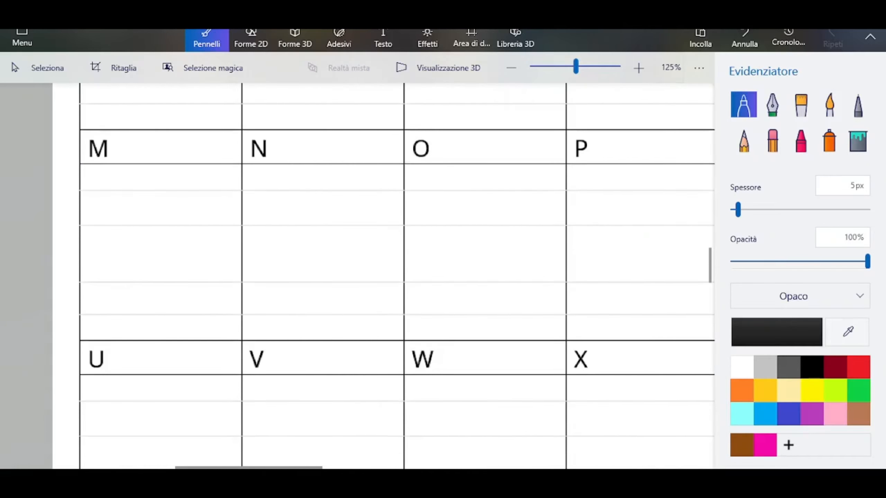
pyautogui.moveTo(110, 267)
pyautogui.mouseDown()
pyautogui.moveTo(140, 191)
pyautogui.moveTo(165, 241)
pyautogui.moveTo(198, 251)
pyautogui.mouseUp()
pyautogui.moveTo(271, 265)
pyautogui.mouseDown()
pyautogui.moveTo(324, 248)
pyautogui.moveTo(339, 191)
pyautogui.mouseUp()
pyautogui.moveTo(462, 227); pyautogui.dragTo(532, 212)
# Handwrite cursive capitals P and Q in their template cells.
pyautogui.hscroll(3, 349, 276)
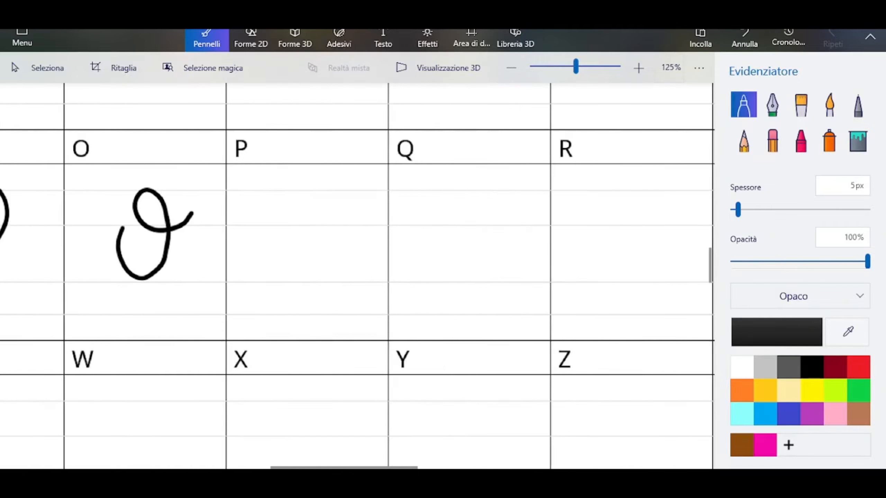
pyautogui.moveTo(251, 251)
pyautogui.mouseDown()
pyautogui.moveTo(282, 191)
pyautogui.moveTo(283, 279)
pyautogui.mouseUp()
pyautogui.moveTo(282, 209); pyautogui.dragTo(276, 249)
pyautogui.moveTo(462, 192)
pyautogui.mouseDown()
pyautogui.moveTo(493, 248)
pyautogui.moveTo(465, 193)
pyautogui.mouseUp()
pyautogui.moveTo(452, 238); pyautogui.dragTo(520, 258)
# Handwrite lowercase a and b in the cells after capital Z.
pyautogui.hscroll(3, 356, 276)
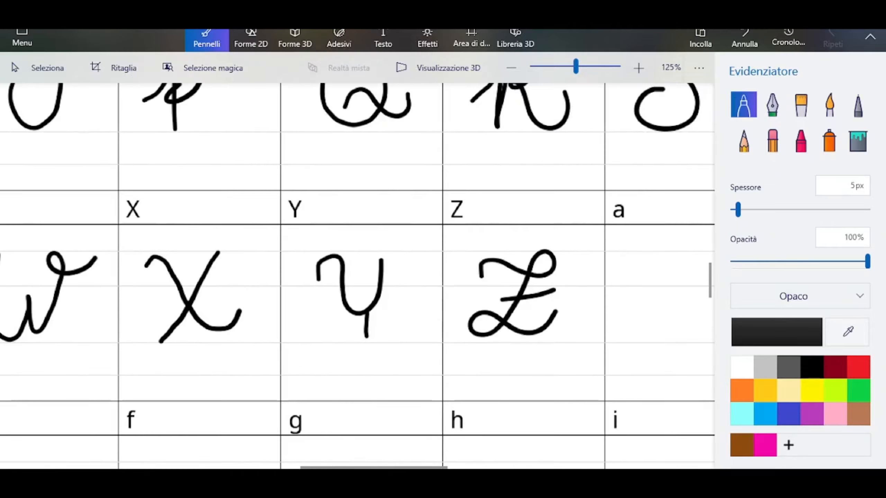
pyautogui.hscroll(2, 356, 276)
pyautogui.hscroll(3, 356, 276)
pyautogui.scroll(1, 363, 278)
pyautogui.moveTo(406, 299)
pyautogui.mouseDown()
pyautogui.moveTo(425, 346)
pyautogui.moveTo(439, 325)
pyautogui.mouseUp()
pyautogui.hscroll(1, 356, 276)
pyautogui.hscroll(3, 355, 276)
pyautogui.moveTo(432, 252)
pyautogui.mouseDown()
pyautogui.moveTo(436, 352)
pyautogui.moveTo(475, 335)
pyautogui.moveTo(443, 347)
pyautogui.mouseUp()
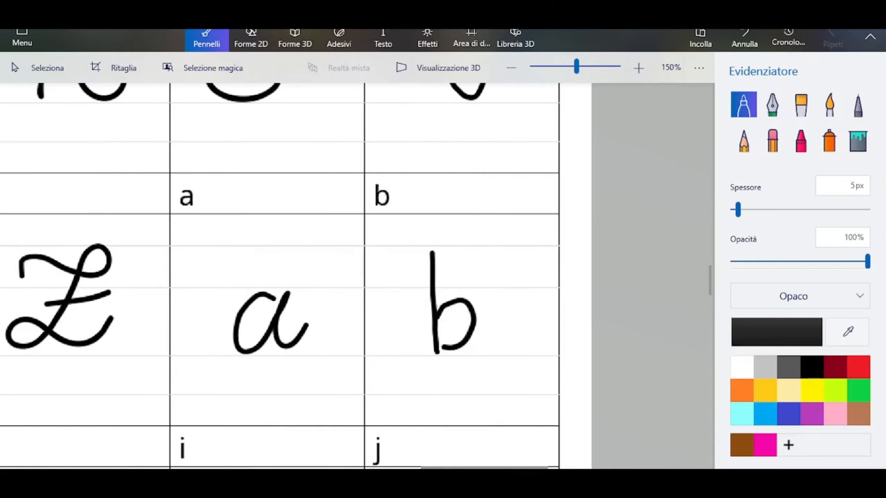
# Handwrite lowercase c, d and e in the first cells of the following row.
pyautogui.hscroll(-10, 356, 276)
pyautogui.scroll(-5, 355, 276)
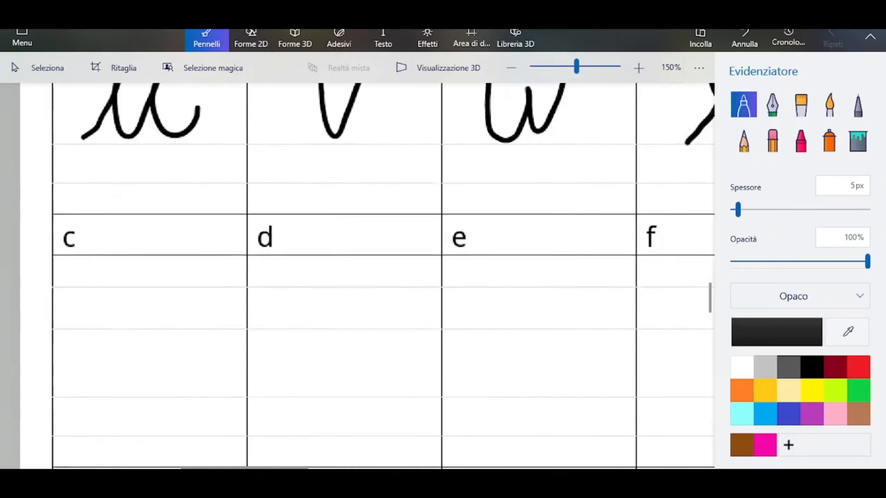
pyautogui.scroll(-1, 356, 276)
pyautogui.moveTo(164, 318)
pyautogui.mouseDown()
pyautogui.moveTo(167, 345)
pyautogui.moveTo(106, 367)
pyautogui.mouseUp()
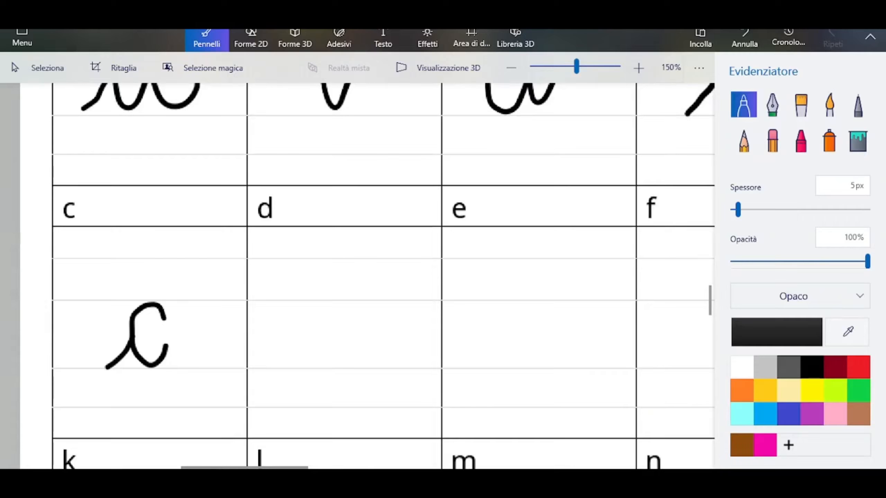
pyautogui.moveTo(349, 319)
pyautogui.mouseDown()
pyautogui.moveTo(351, 330)
pyautogui.moveTo(396, 325)
pyautogui.mouseUp()
pyautogui.moveTo(505, 334); pyautogui.dragTo(543, 338)
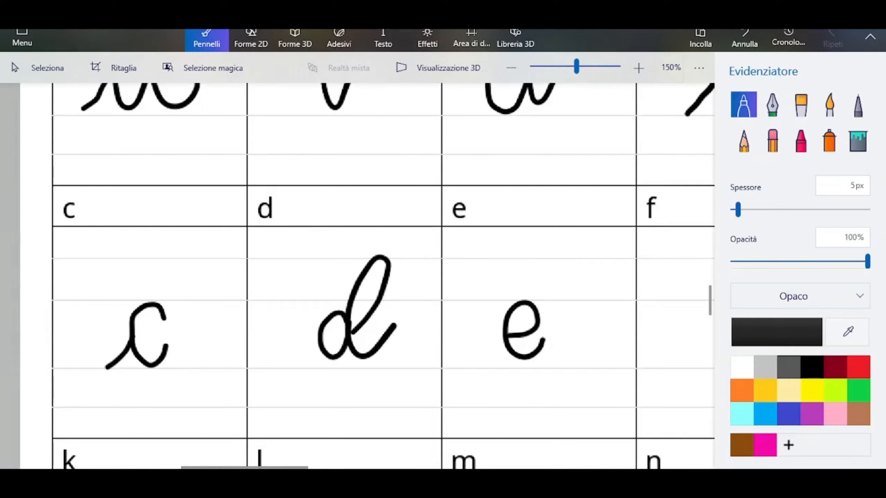
# Handwrite lowercase f and g in their template cells.
pyautogui.hscroll(10, 356, 276)
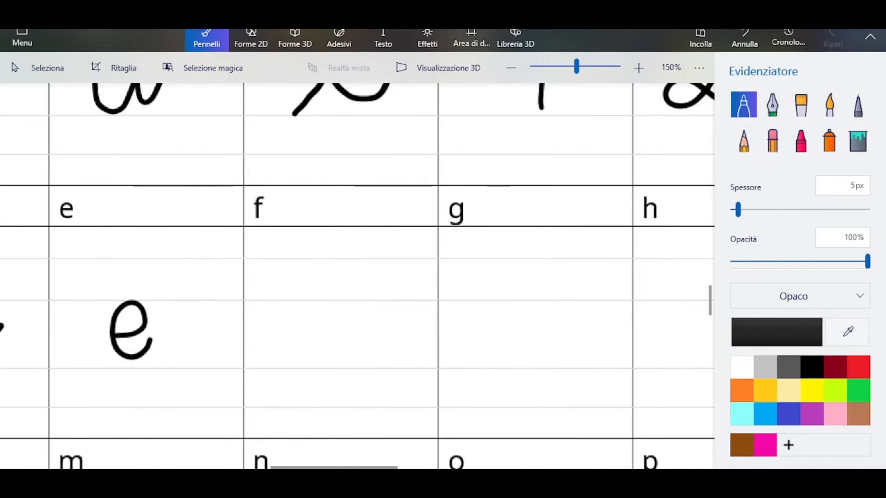
pyautogui.moveTo(359, 276); pyautogui.dragTo(335, 369)
pyautogui.moveTo(313, 340); pyautogui.dragTo(366, 306)
pyautogui.hscroll(5, 356, 275)
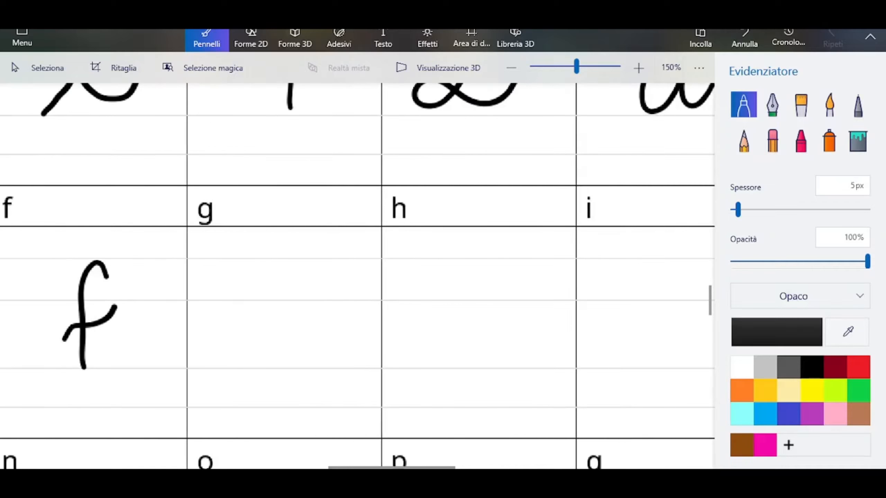
pyautogui.moveTo(296, 309)
pyautogui.mouseDown()
pyautogui.moveTo(296, 380)
pyautogui.moveTo(311, 364)
pyautogui.mouseUp()
# Handwrite lowercase h, i and j in their template cells, including the dots on i and j.
pyautogui.hscroll(5, 356, 276)
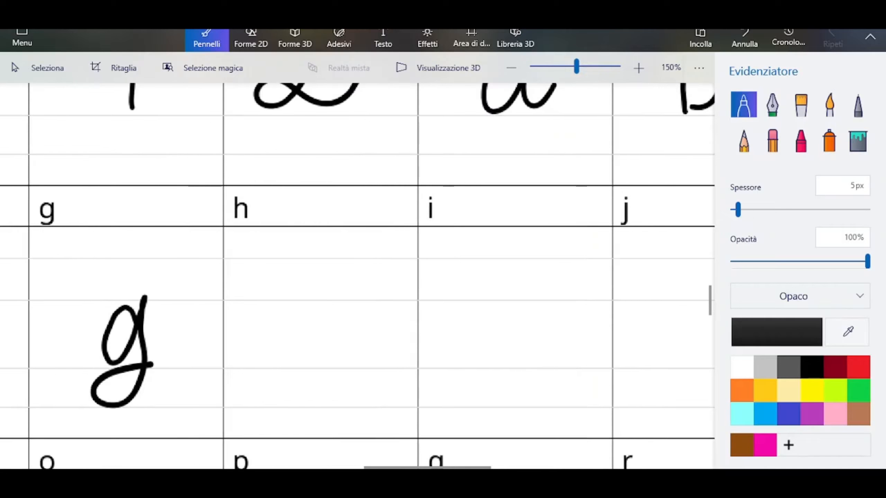
pyautogui.moveTo(280, 337)
pyautogui.mouseDown()
pyautogui.moveTo(308, 296)
pyautogui.moveTo(371, 346)
pyautogui.mouseUp()
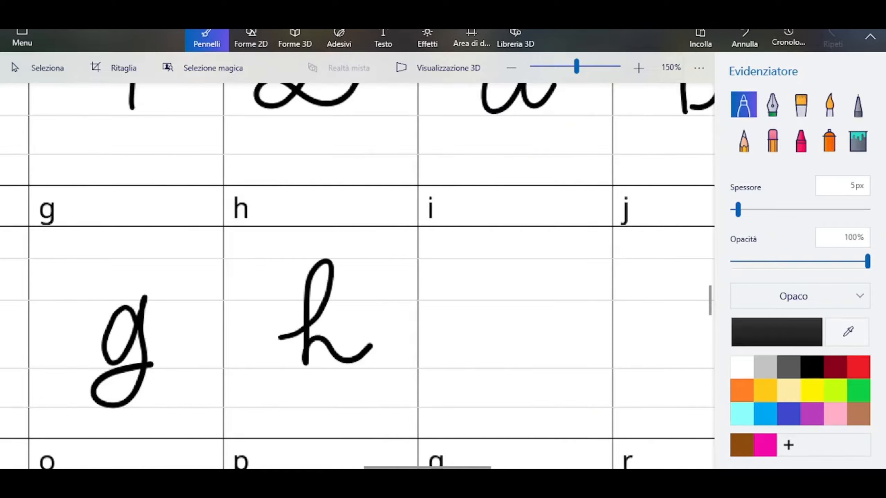
pyautogui.hscroll(4, 356, 276)
pyautogui.moveTo(368, 311)
pyautogui.mouseDown()
pyautogui.moveTo(363, 340)
pyautogui.moveTo(396, 340)
pyautogui.mouseUp()
pyautogui.click(369, 287)
pyautogui.hscroll(-1, 356, 276)
pyautogui.hscroll(4, 356, 276)
pyautogui.moveTo(455, 308); pyautogui.dragTo(413, 385)
pyautogui.click(456, 284)
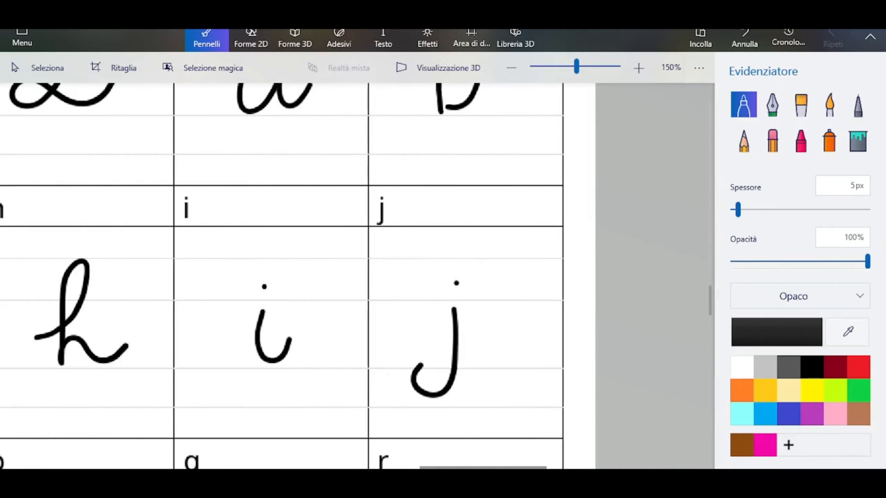
# Handwrite lowercase k, l and m in the first cells of the following row.
pyautogui.hscroll(-20, 356, 275)
pyautogui.scroll(-4, 356, 276)
pyautogui.hscroll(1, 356, 276)
pyautogui.scroll(-3, 356, 276)
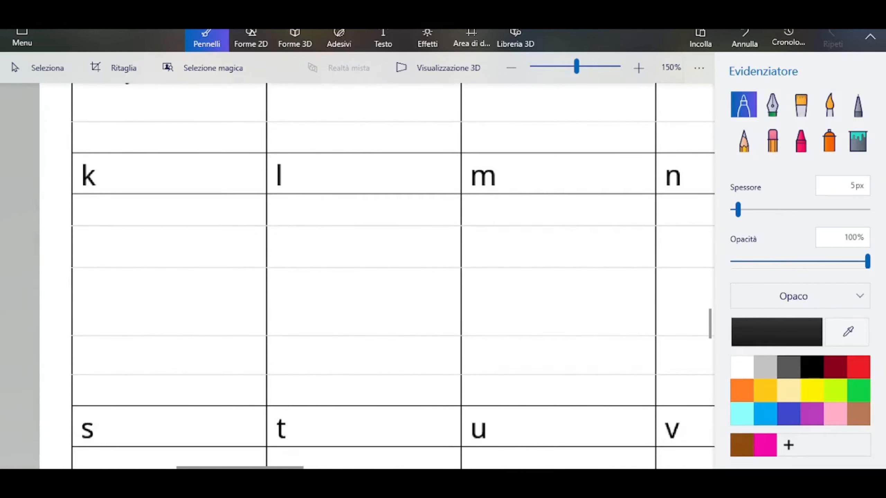
pyautogui.moveTo(118, 315)
pyautogui.mouseDown()
pyautogui.moveTo(154, 333)
pyautogui.moveTo(208, 312)
pyautogui.mouseUp()
pyautogui.moveTo(333, 297)
pyautogui.mouseDown()
pyautogui.moveTo(371, 227)
pyautogui.moveTo(387, 300)
pyautogui.mouseUp()
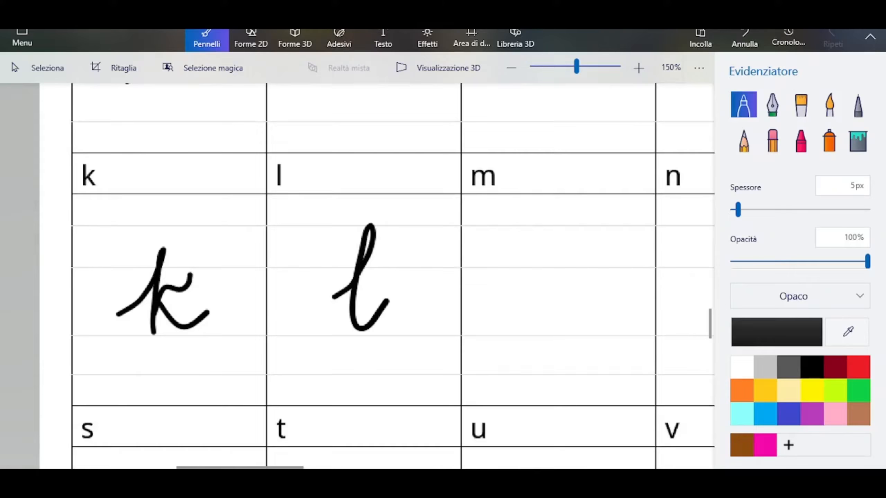
pyautogui.moveTo(508, 328)
pyautogui.mouseDown()
pyautogui.moveTo(557, 291)
pyautogui.moveTo(591, 296)
pyautogui.mouseUp()
# Handwrite lowercase n, o and p in their template cells.
pyautogui.hscroll(5, 356, 276)
pyautogui.moveTo(310, 316); pyautogui.dragTo(410, 291)
pyautogui.hscroll(3, 356, 276)
pyautogui.moveTo(277, 305)
pyautogui.mouseDown()
pyautogui.moveTo(358, 281)
pyautogui.moveTo(348, 364)
pyautogui.mouseUp()
pyautogui.hscroll(3, 355, 276)
pyautogui.moveTo(307, 327)
pyautogui.mouseDown()
pyautogui.moveTo(353, 281)
pyautogui.moveTo(406, 298)
pyautogui.mouseUp()
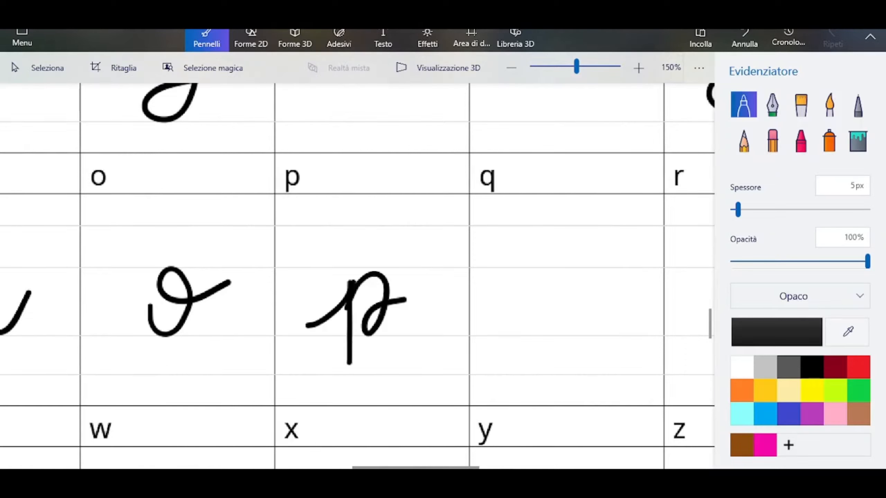
# Handwrite lowercase q and r in their template cells.
pyautogui.moveTo(556, 282); pyautogui.dragTo(558, 314)
pyautogui.hscroll(4, 356, 276)
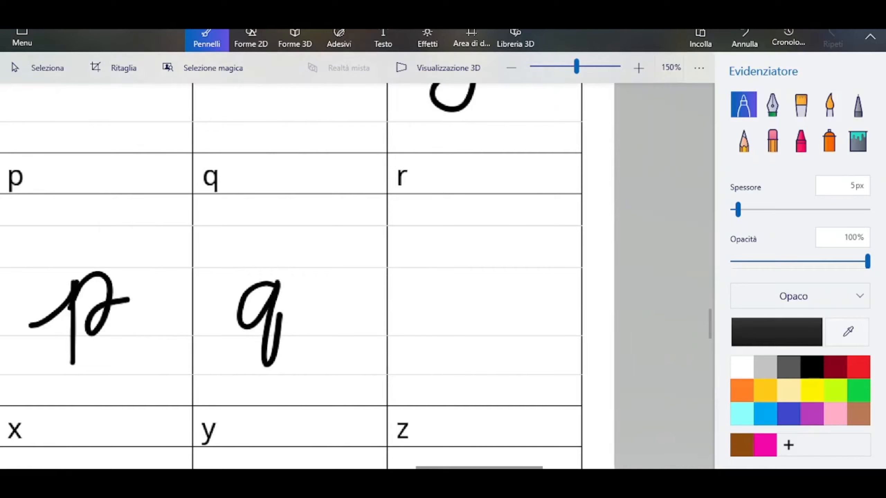
pyautogui.moveTo(440, 286)
pyautogui.mouseDown()
pyautogui.moveTo(453, 334)
pyautogui.moveTo(493, 291)
pyautogui.mouseUp()
# Handwrite lowercase s and t in the first two cells of the last row, including the crossbar of the t.
pyautogui.hscroll(-15, 356, 276)
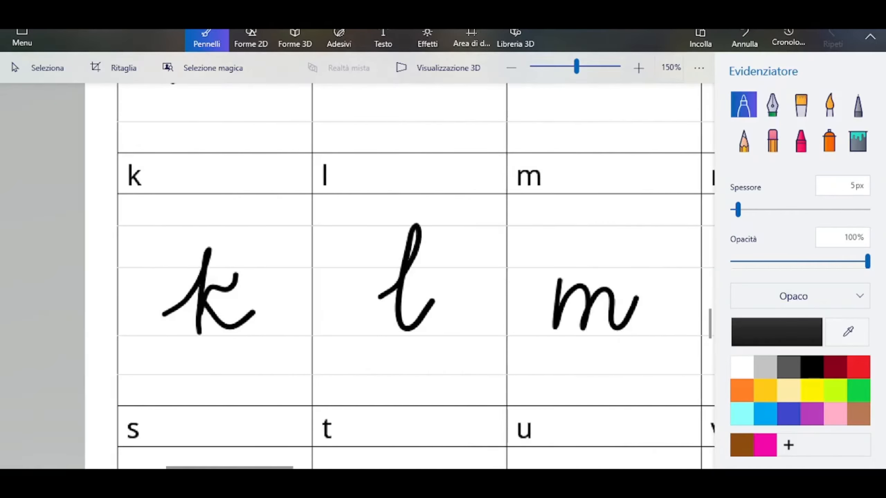
pyautogui.scroll(-5, 355, 276)
pyautogui.moveTo(218, 227); pyautogui.dragTo(193, 292)
pyautogui.moveTo(389, 209); pyautogui.dragTo(425, 269)
pyautogui.moveTo(350, 244); pyautogui.dragTo(415, 236)
# Handwrite lowercase u, v and w in their template cells.
pyautogui.hscroll(4, 355, 276)
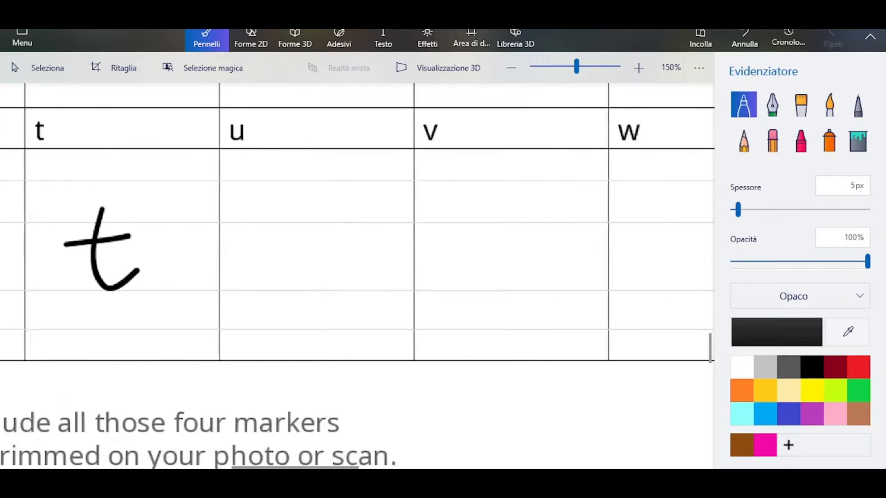
pyautogui.moveTo(215, 281)
pyautogui.mouseDown()
pyautogui.moveTo(246, 231)
pyautogui.moveTo(302, 283)
pyautogui.mouseUp()
pyautogui.moveTo(424, 237); pyautogui.dragTo(455, 235)
pyautogui.hscroll(4, 356, 276)
pyautogui.moveTo(309, 244)
pyautogui.mouseDown()
pyautogui.moveTo(337, 257)
pyautogui.moveTo(367, 244)
pyautogui.mouseUp()
# Handwrite lowercase x, y and z in the last cells of the template page.
pyautogui.moveTo(505, 260); pyautogui.dragTo(576, 256)
pyautogui.moveTo(562, 232); pyautogui.dragTo(496, 296)
pyautogui.hscroll(4, 355, 276)
pyautogui.moveTo(431, 239); pyautogui.dragTo(474, 295)
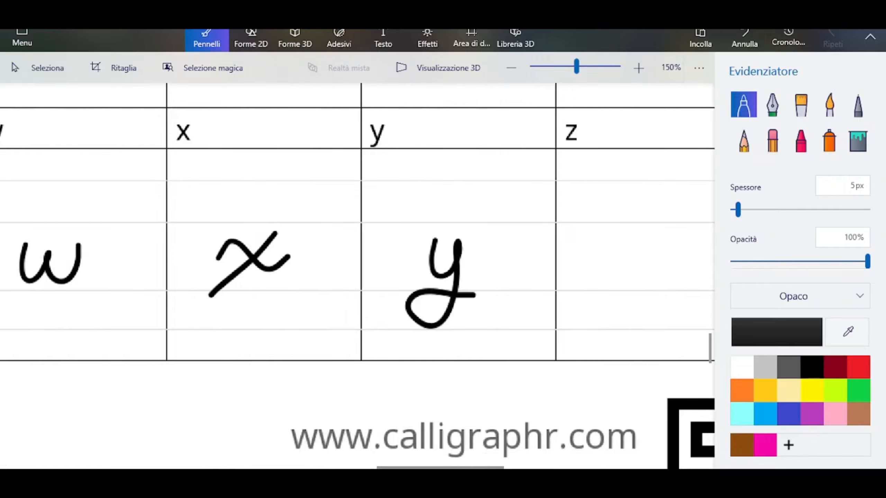
pyautogui.hscroll(4, 355, 276)
pyautogui.moveTo(466, 246)
pyautogui.mouseDown()
pyautogui.moveTo(522, 272)
pyautogui.moveTo(510, 257)
pyautogui.mouseUp()
# Draw the colon, full stop and comma in their cells in the template's punctuation row.
pyautogui.scroll(-1, 356, 276)
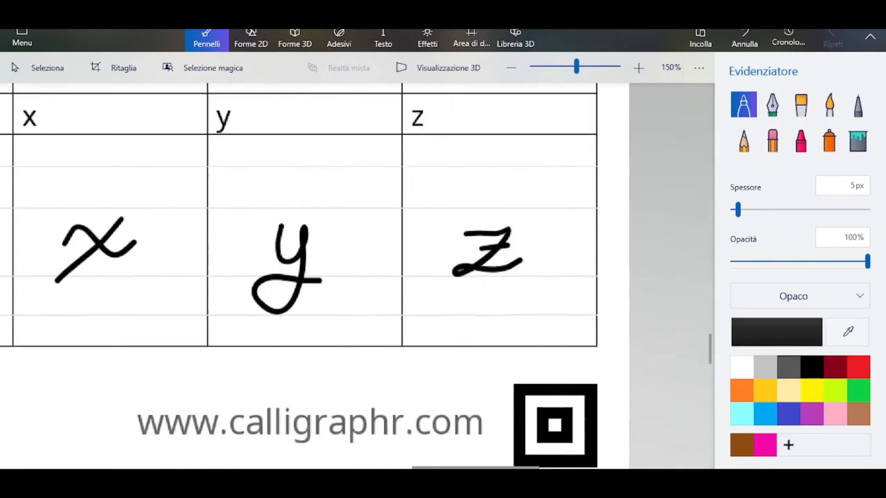
pyautogui.scroll(-10, 356, 276)
pyautogui.click(464, 308)
pyautogui.click(464, 343)
pyautogui.click(276, 337)
pyautogui.hscroll(-4, 355, 275)
pyautogui.moveTo(312, 310); pyautogui.dragTo(278, 346)
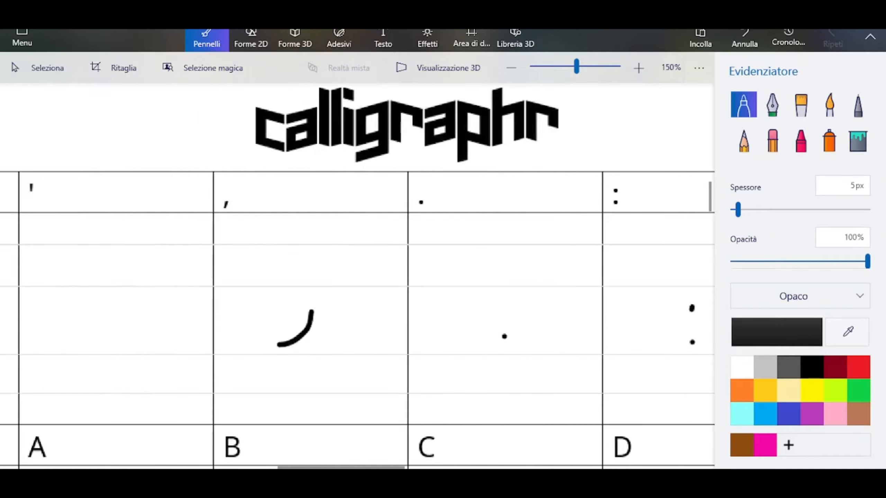
# Draw the apostrophe, double quotation mark and exclamation mark in the first cells of the punctuation row.
pyautogui.hscroll(-4, 356, 276)
pyautogui.moveTo(342, 260)
pyautogui.mouseDown()
pyautogui.moveTo(333, 277)
pyautogui.moveTo(359, 282)
pyautogui.mouseUp()
pyautogui.hscroll(-5, 356, 275)
pyautogui.hscroll(-4, 356, 276)
pyautogui.moveTo(231, 257); pyautogui.dragTo(232, 332)
pyautogui.click(236, 364)
# Draw the semicolon and question mark, including their dots, in the cells before the capital A.
pyautogui.scroll(-8, 355, 276)
pyautogui.click(242, 237)
pyautogui.moveTo(245, 255); pyautogui.dragTo(230, 296)
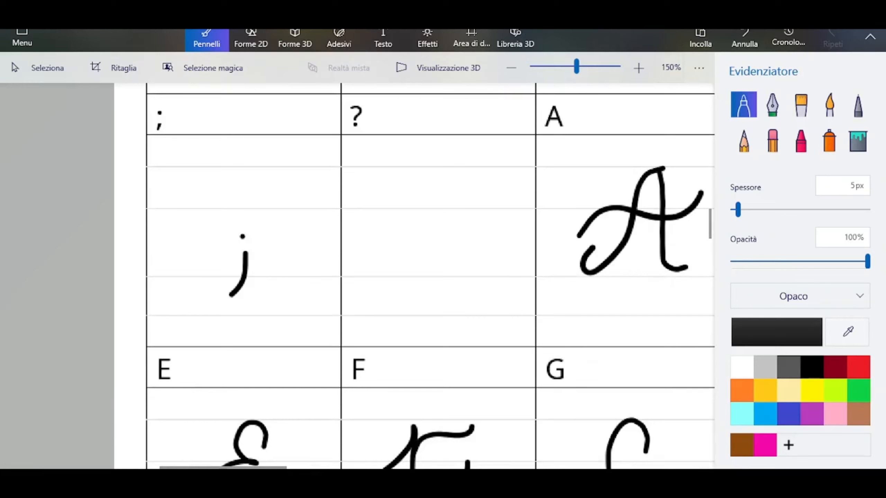
pyautogui.moveTo(414, 197); pyautogui.dragTo(420, 267)
pyautogui.click(428, 292)
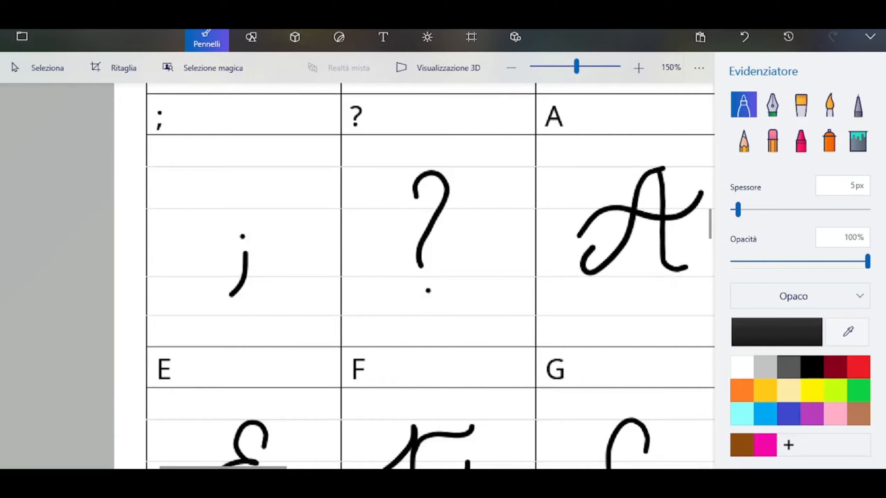
pyautogui.scroll(-5, 348, 278)
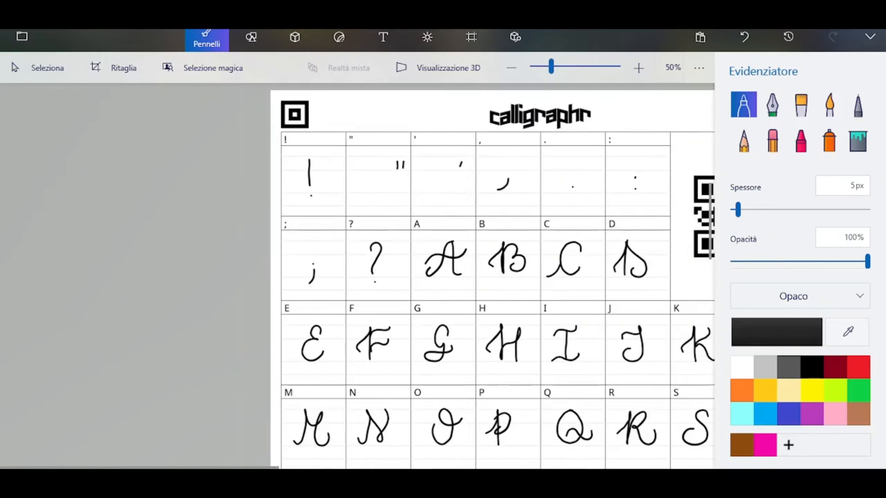
pyautogui.hscroll(5, 356, 279)
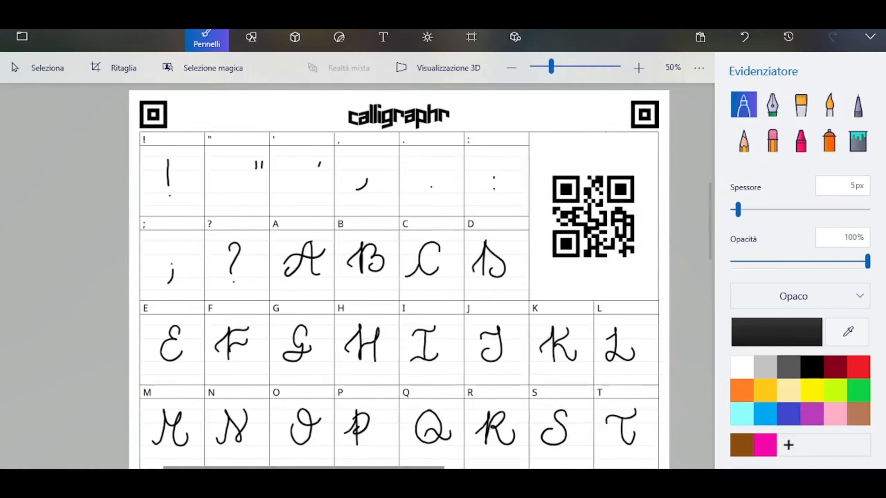
pyautogui.hscroll(-3, 348, 279)
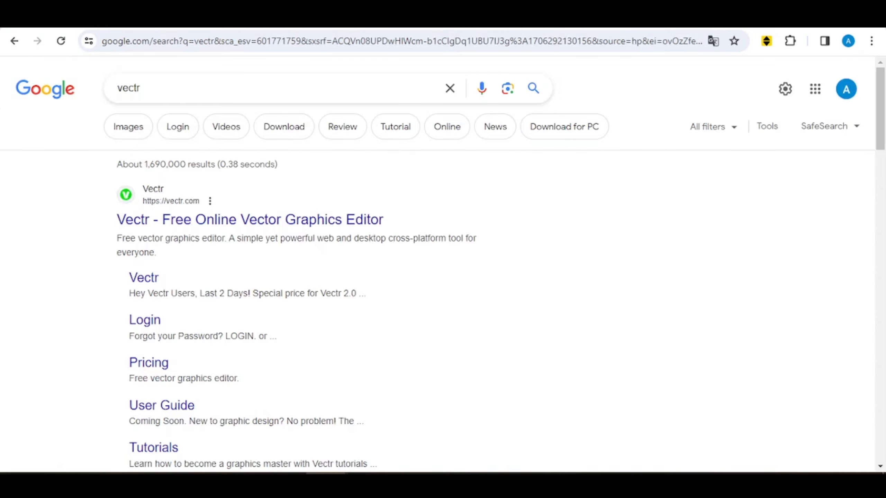
# Switch to the browser and open the Vectr website from the Google search results.
pyautogui.click(249, 219)
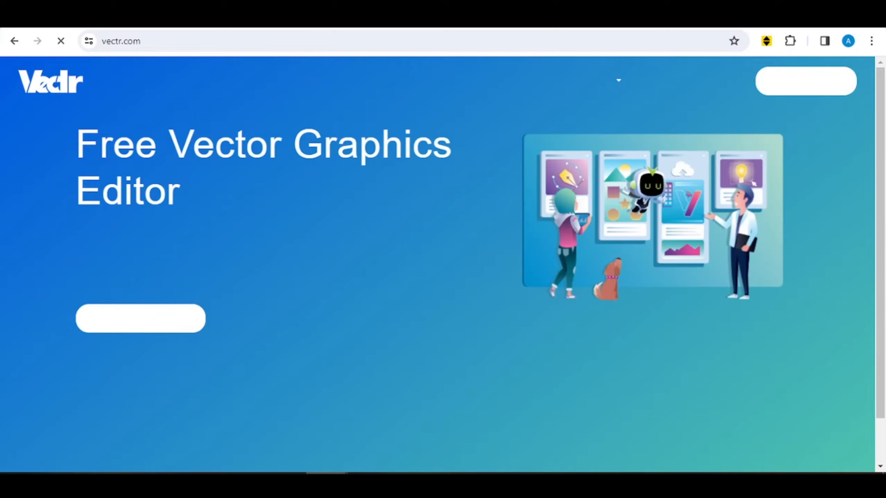
pyautogui.scroll(-2, 443, 265)
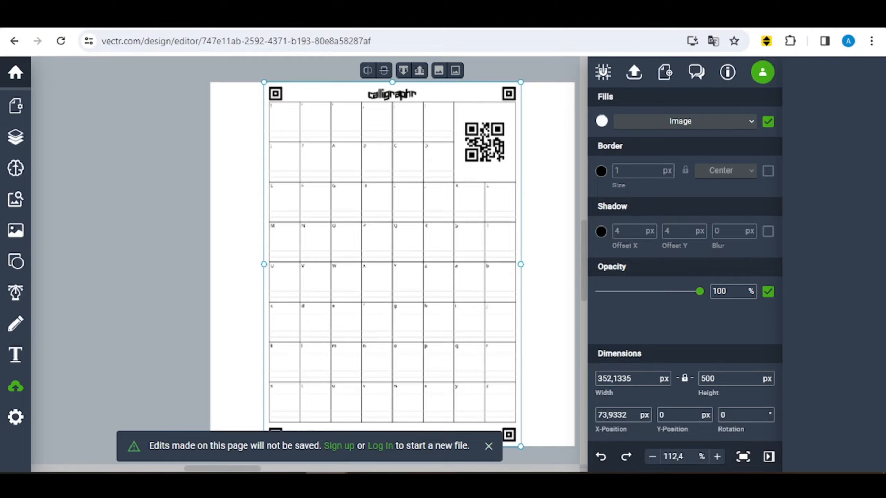
# Enlarge the template in Vectr and shift the template image up on the page to reach the n to q cells.
pyautogui.click(717, 456)
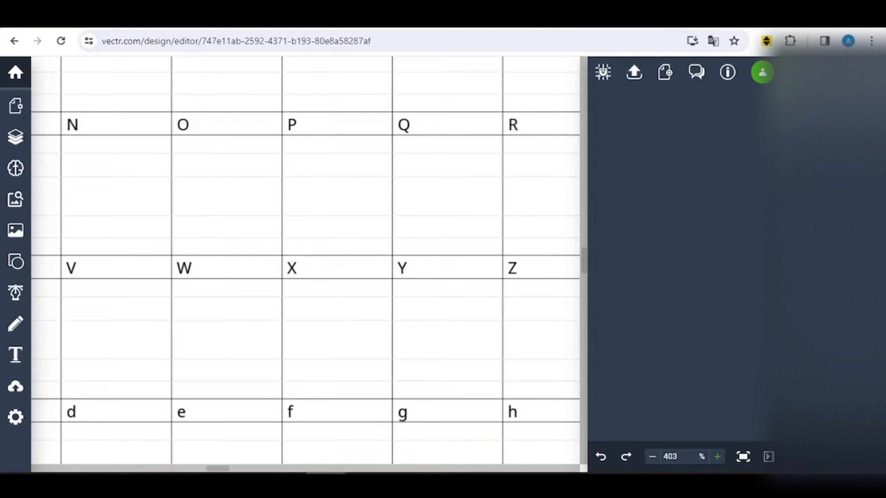
pyautogui.click(716, 456)
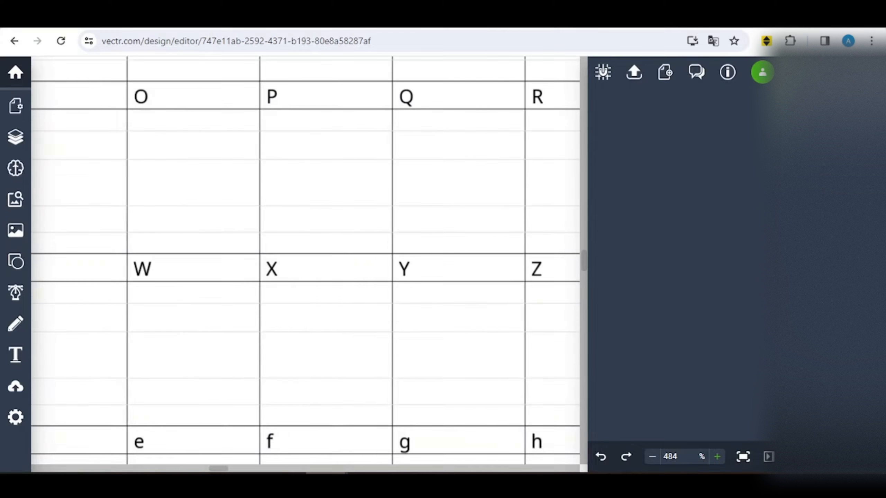
pyautogui.click(717, 457)
pyautogui.moveTo(422, 261); pyautogui.dragTo(422, 226)
pyautogui.scroll(-2, 305, 260)
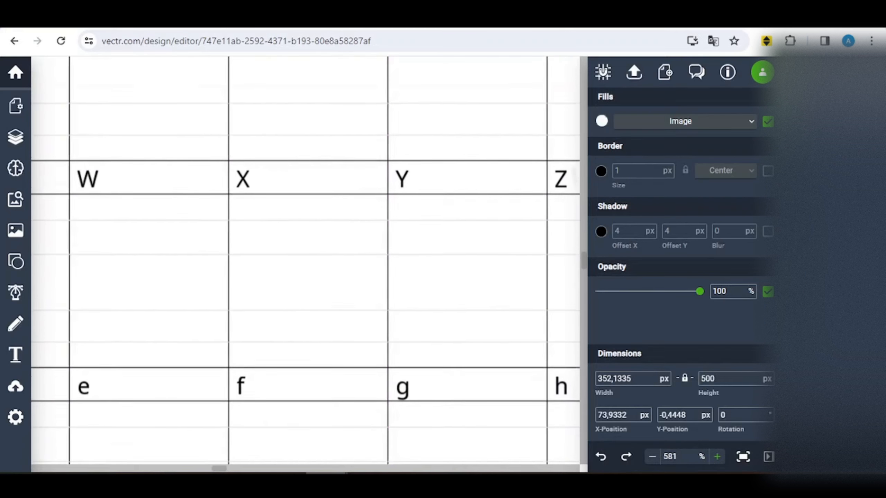
pyautogui.moveTo(577, 159); pyautogui.dragTo(572, 42)
pyautogui.moveTo(510, 327); pyautogui.dragTo(512, 238)
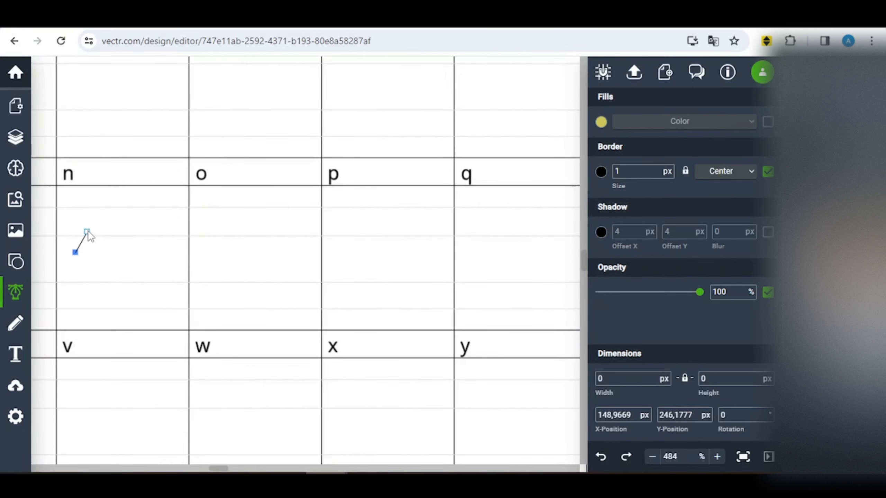
# Draw the curved entry stroke and straight stem of a lowercase n in its cell with the Pen tool.
pyautogui.moveTo(91, 231); pyautogui.dragTo(93, 209)
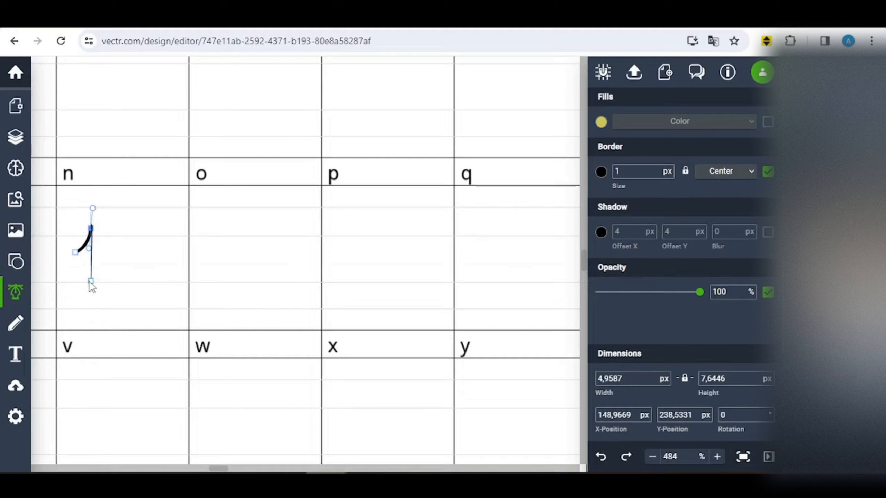
pyautogui.click(91, 281)
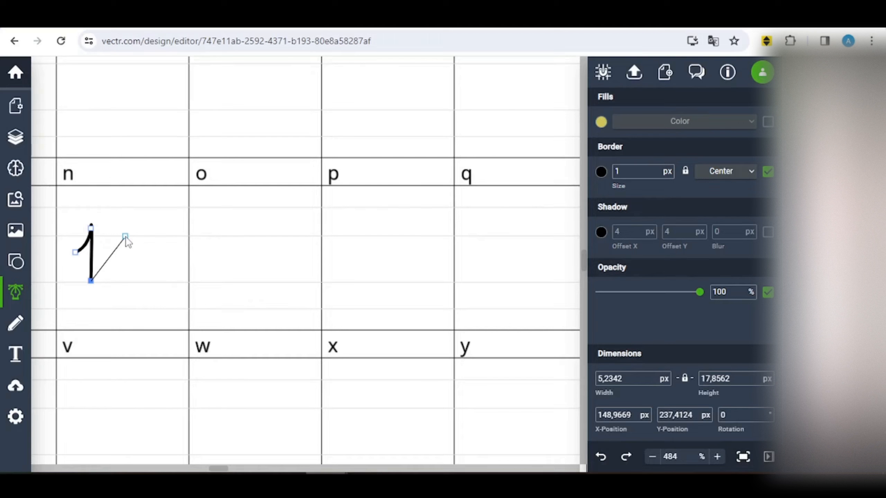
pyautogui.moveTo(126, 236); pyautogui.dragTo(163, 271)
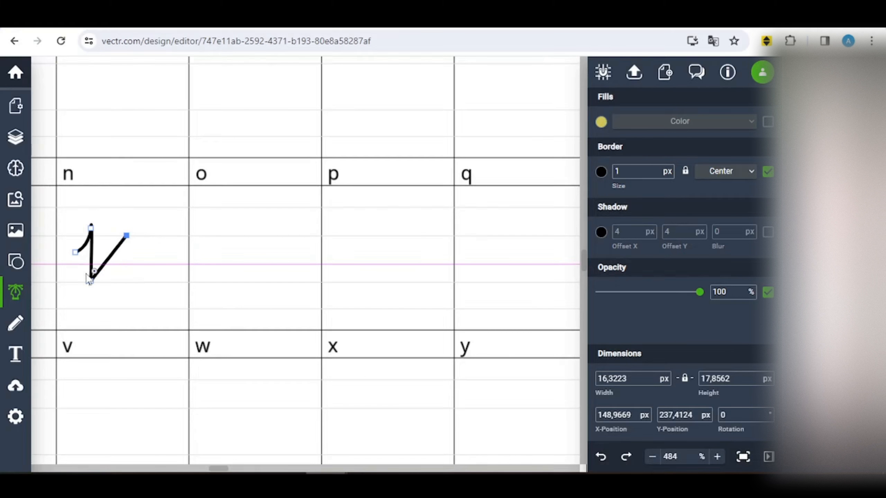
pyautogui.click(150, 276)
pyautogui.hotkey('ctrl', 'z')
pyautogui.hotkey('ctrl', 'z')
pyautogui.hotkey('ctrl', 'z')
pyautogui.hotkey('ctrl', 'z')
pyautogui.hotkey('ctrl', 'shift', 'z')
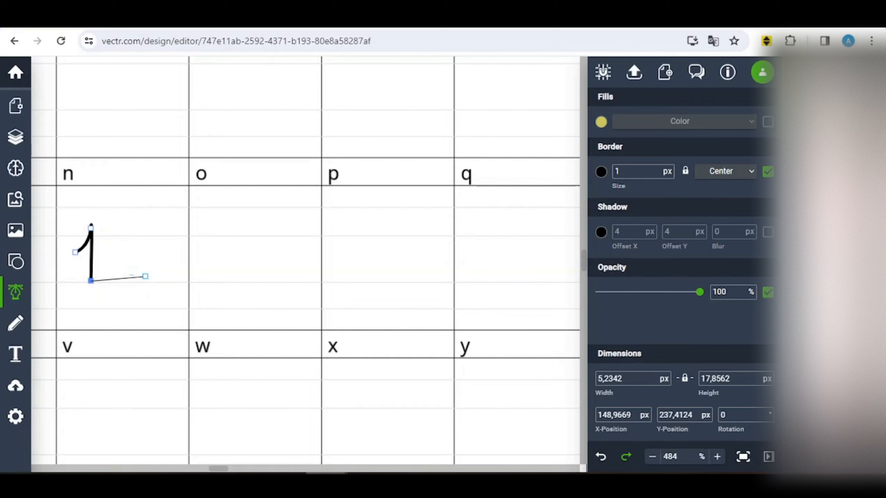
# Add the curved arch rising from the base of the n's stem and end the path.
pyautogui.moveTo(106, 236)
pyautogui.mouseDown()
pyautogui.moveTo(127, 241)
pyautogui.moveTo(113, 237)
pyautogui.mouseUp()
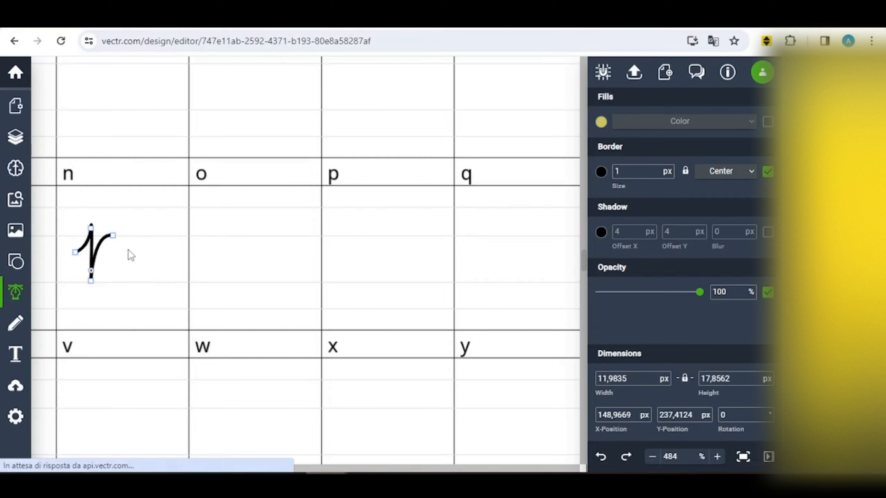
pyautogui.click(125, 270)
pyautogui.click(110, 237)
pyautogui.click(122, 247)
pyautogui.press('Escape')
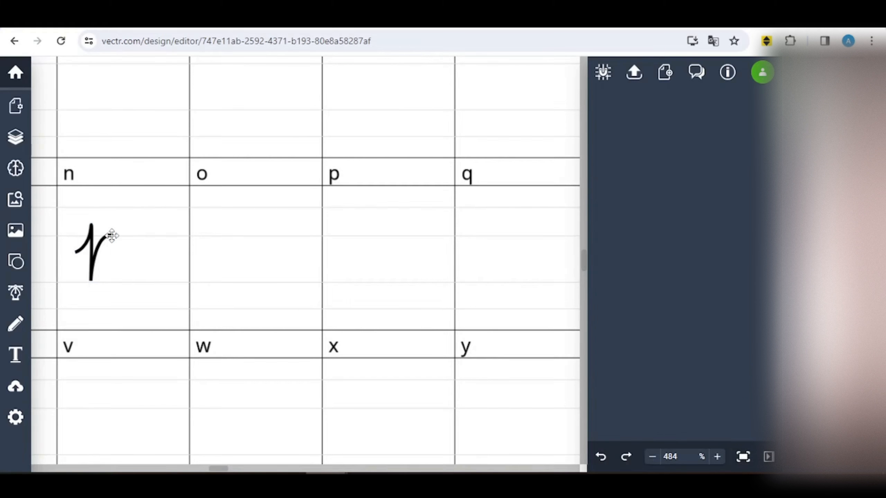
# Draw the n's second leg as a separate Pen path curving from the arch's end to the baseline.
pyautogui.click(111, 236)
pyautogui.press('p')
pyautogui.click(114, 236)
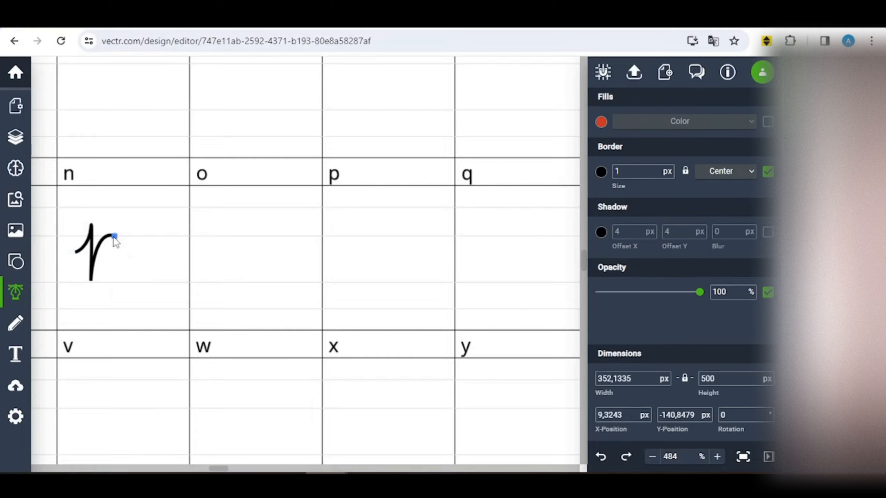
pyautogui.moveTo(129, 282); pyautogui.dragTo(148, 280)
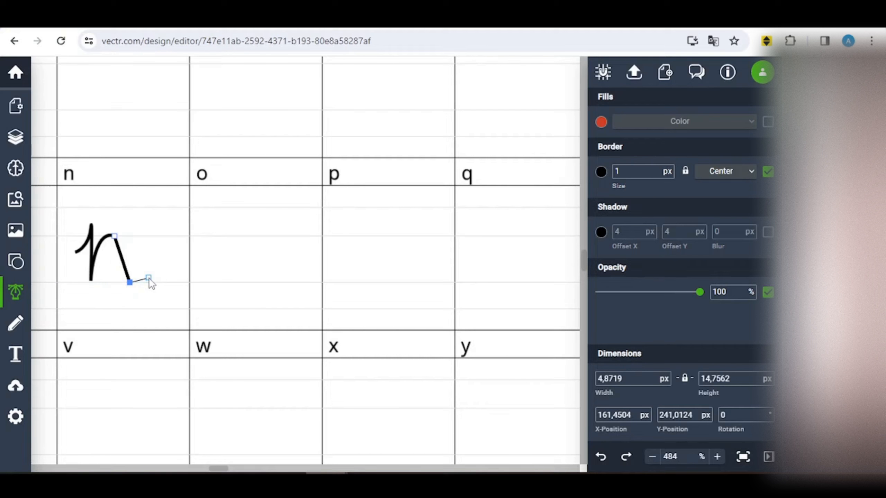
pyautogui.press('Escape')
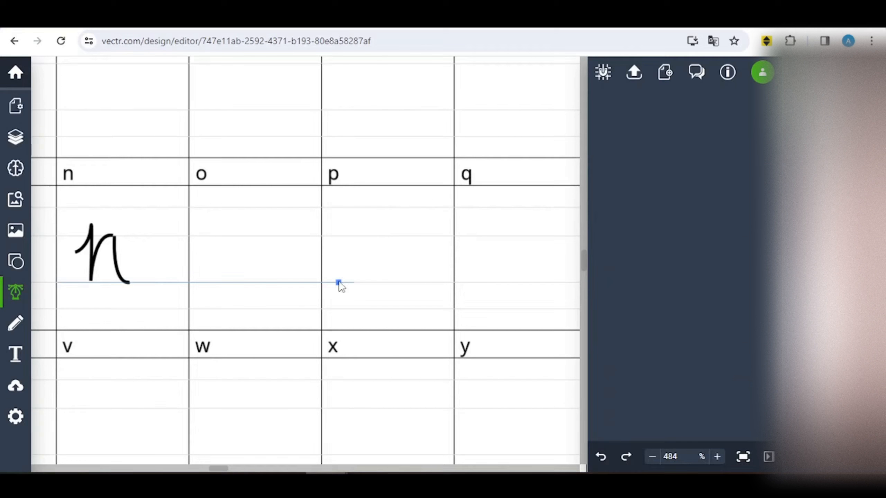
# Draw a lowercase p in its cell with the Pen tool, with a curved entry stroke, long stem and rounded bowl.
pyautogui.click(339, 282)
pyautogui.moveTo(362, 234); pyautogui.dragTo(360, 204)
pyautogui.click(366, 308)
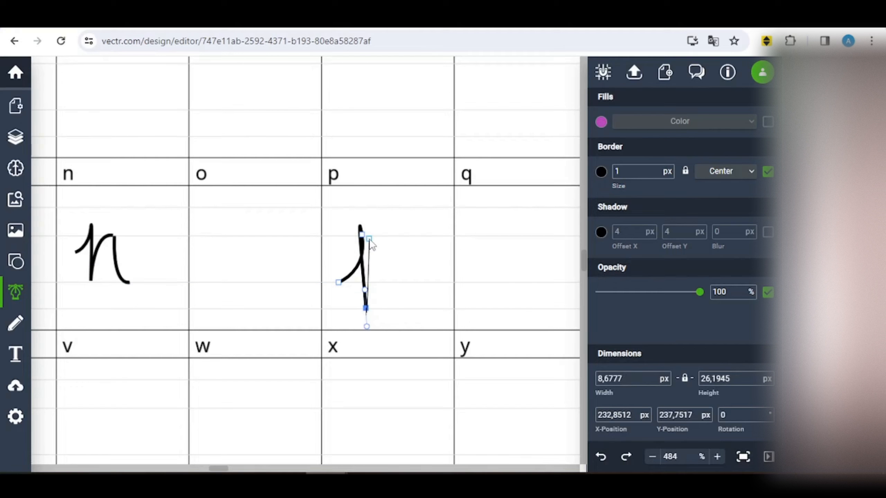
pyautogui.click(372, 238)
pyautogui.click(600, 457)
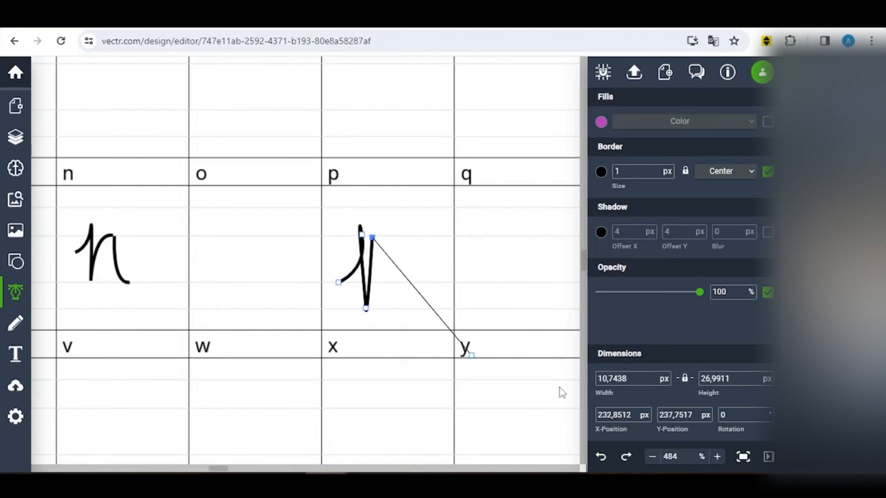
pyautogui.moveTo(375, 235); pyautogui.dragTo(395, 244)
pyautogui.moveTo(365, 259)
pyautogui.mouseDown()
pyautogui.moveTo(368, 248)
pyautogui.moveTo(340, 252)
pyautogui.moveTo(363, 253)
pyautogui.mouseUp()
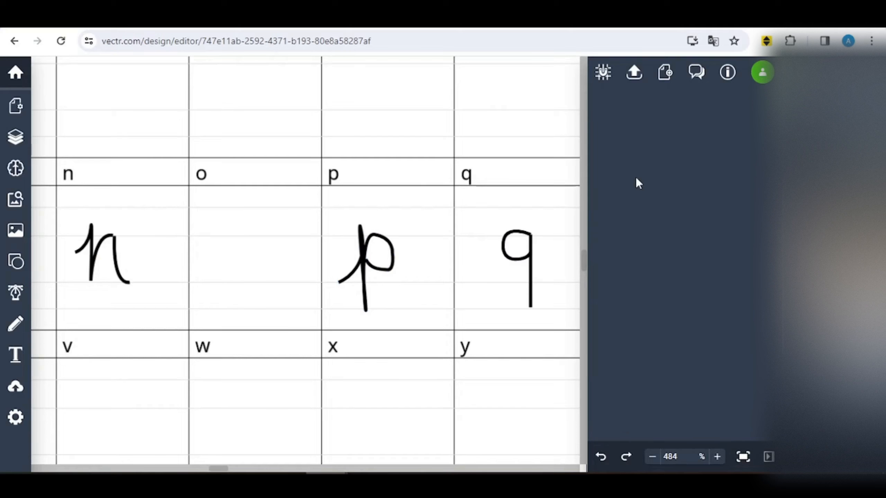
# Export the page as a PNG file and download it.
pyautogui.click(634, 79)
pyautogui.click(670, 107)
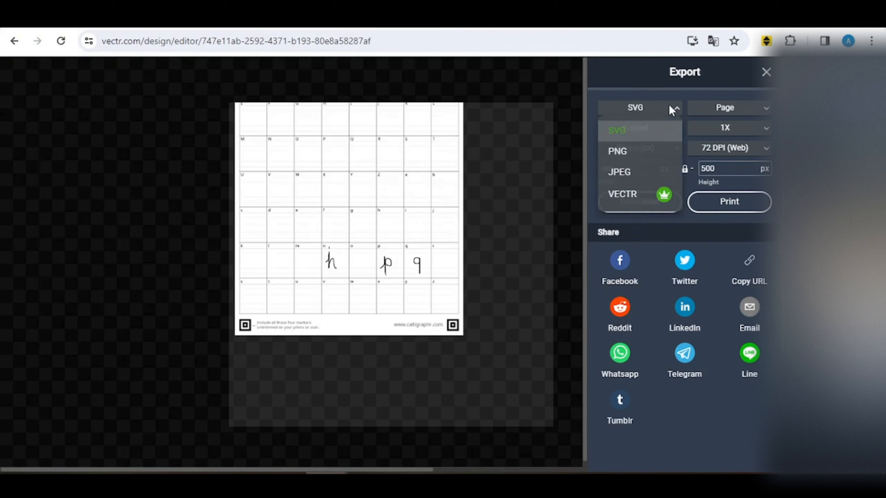
pyautogui.click(664, 151)
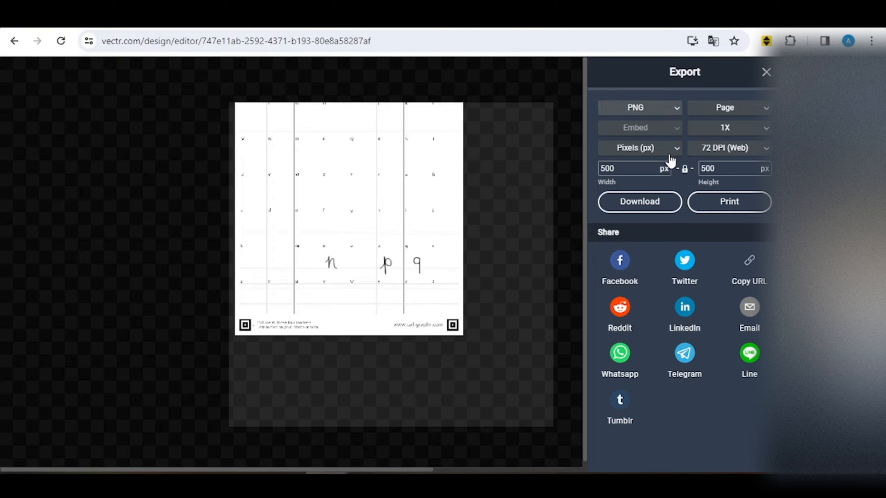
pyautogui.click(641, 202)
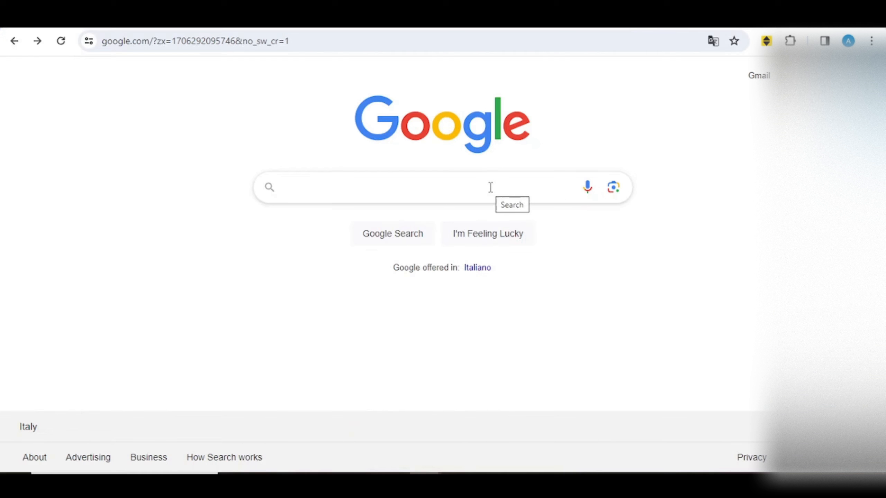
# Search Google for pixlr and open Pixlr Editor from the Pixlr website.
pyautogui.write('pixlr')
pyautogui.press('Return')
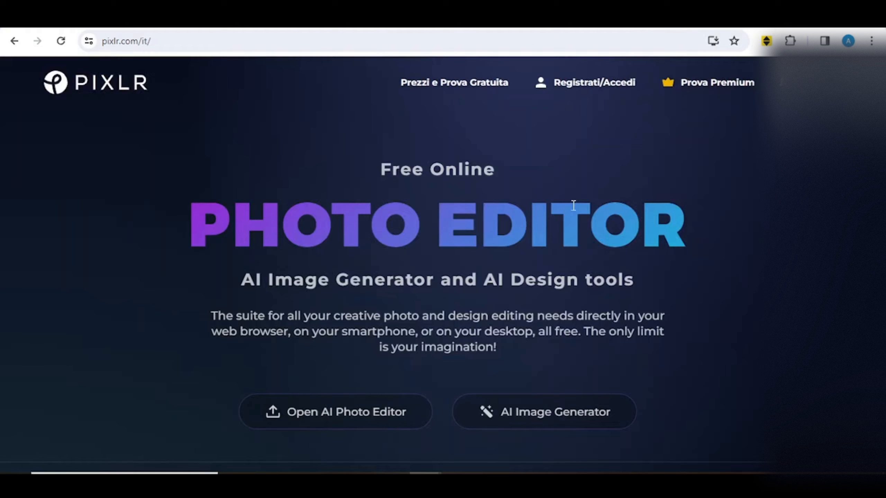
pyautogui.scroll(-10, 443, 261)
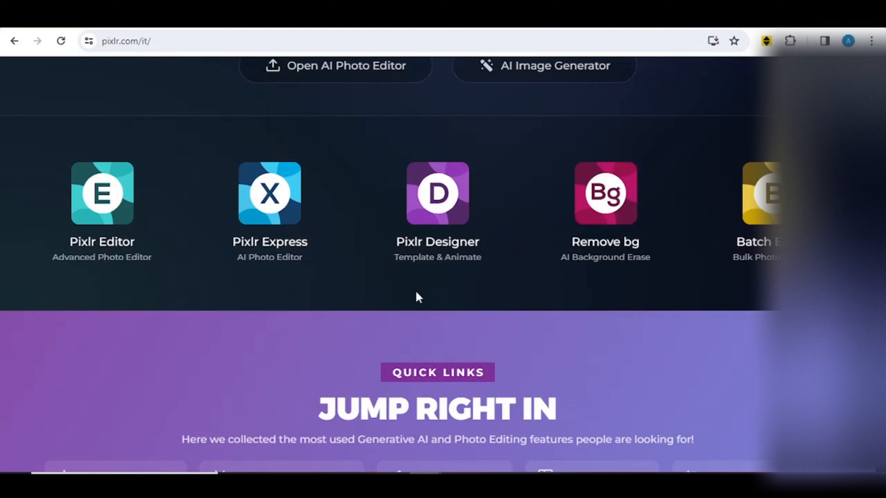
pyautogui.click(101, 206)
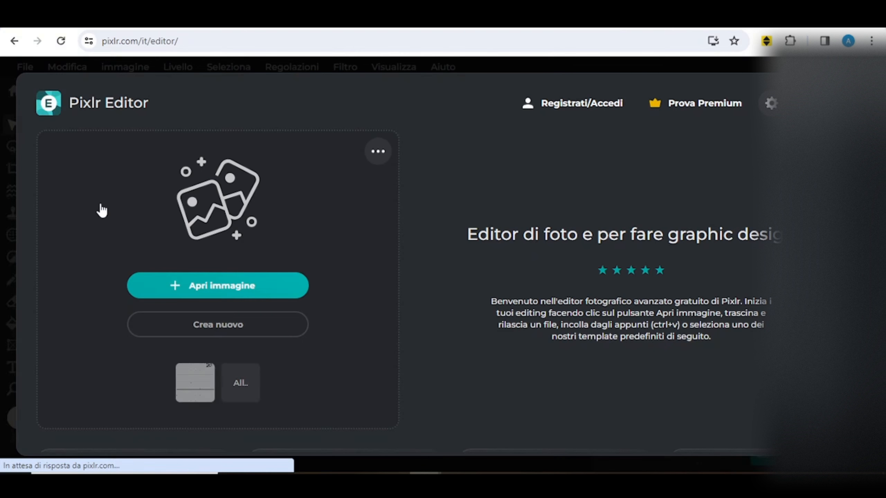
# Open the Calligraphr-Template PNG from the Download folder as an image.
pyautogui.click(174, 287)
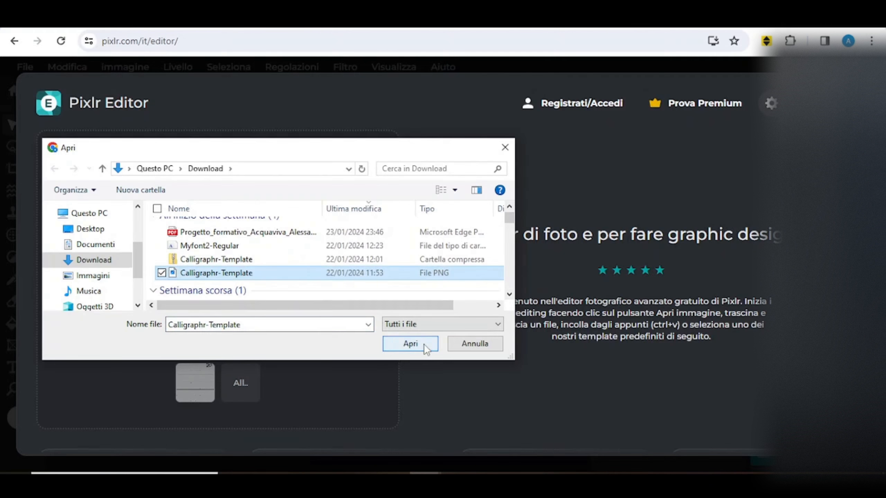
pyautogui.click(424, 343)
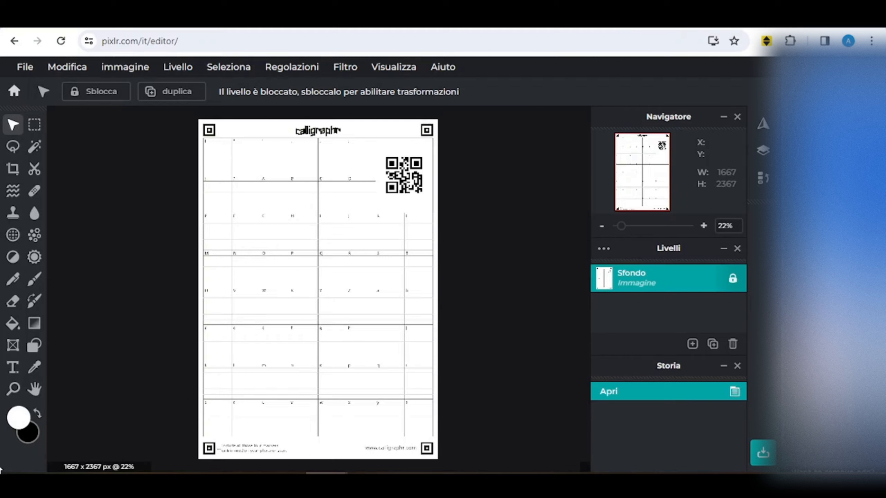
# Draw handwritten lowercase f, g and h in their template cells with a black size 8 brush.
pyautogui.scroll(5, 318, 289)
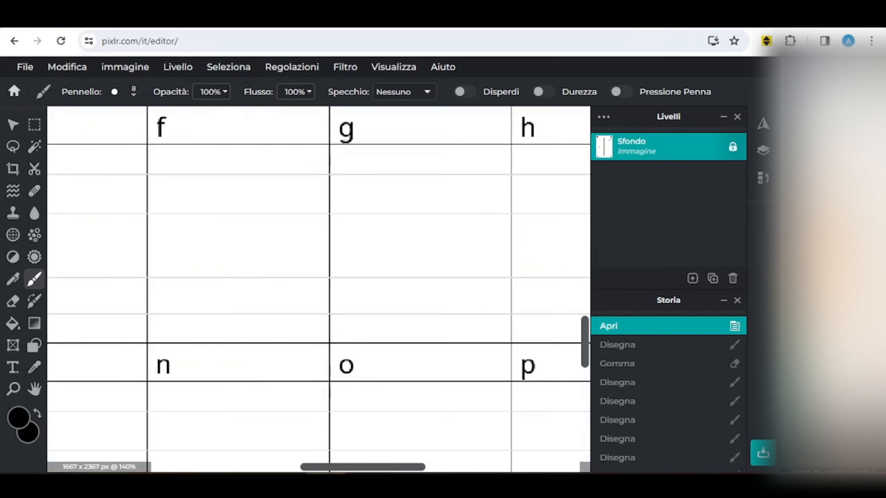
pyautogui.moveTo(207, 270)
pyautogui.mouseDown()
pyautogui.moveTo(224, 307)
pyautogui.moveTo(289, 251)
pyautogui.mouseUp()
pyautogui.moveTo(419, 232)
pyautogui.mouseDown()
pyautogui.moveTo(454, 266)
pyautogui.moveTo(453, 259)
pyautogui.mouseUp()
pyautogui.moveTo(363, 467); pyautogui.dragTo(401, 467)
pyautogui.moveTo(392, 246)
pyautogui.mouseDown()
pyautogui.moveTo(415, 233)
pyautogui.moveTo(464, 247)
pyautogui.mouseUp()
# Draw lowercase i and j in their cells, each with a dot above the curved stroke.
pyautogui.moveTo(401, 467); pyautogui.dragTo(441, 467)
pyautogui.moveTo(410, 230); pyautogui.dragTo(448, 245)
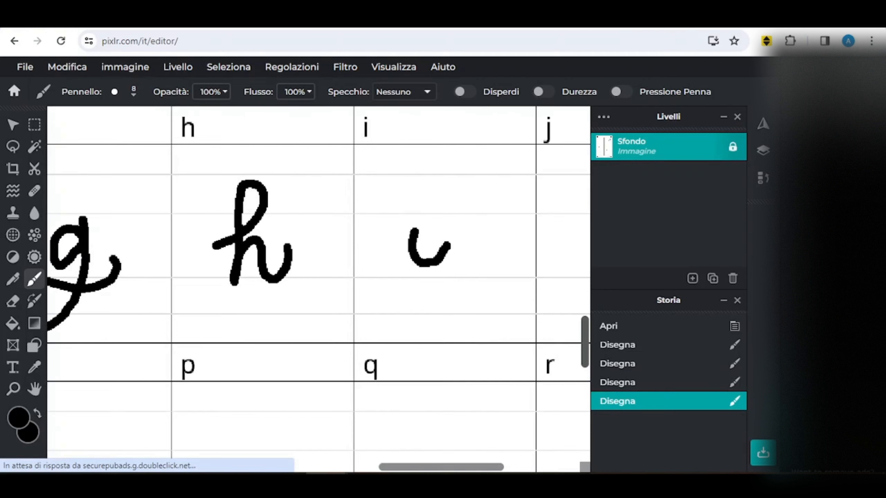
pyautogui.click(419, 208)
pyautogui.moveTo(441, 467); pyautogui.dragTo(476, 467)
pyautogui.moveTo(468, 236); pyautogui.dragTo(444, 267)
pyautogui.moveTo(459, 207); pyautogui.dragTo(464, 211)
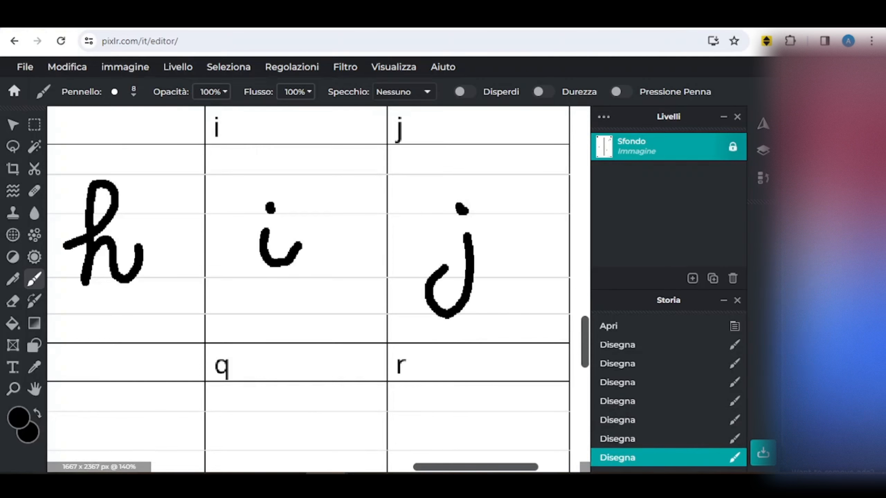
# Draw handwritten lowercase k and l in their cells on the next template row.
pyautogui.scroll(-5, 318, 289)
pyautogui.moveTo(476, 467); pyautogui.dragTo(257, 467)
pyautogui.moveTo(100, 297); pyautogui.dragTo(131, 314)
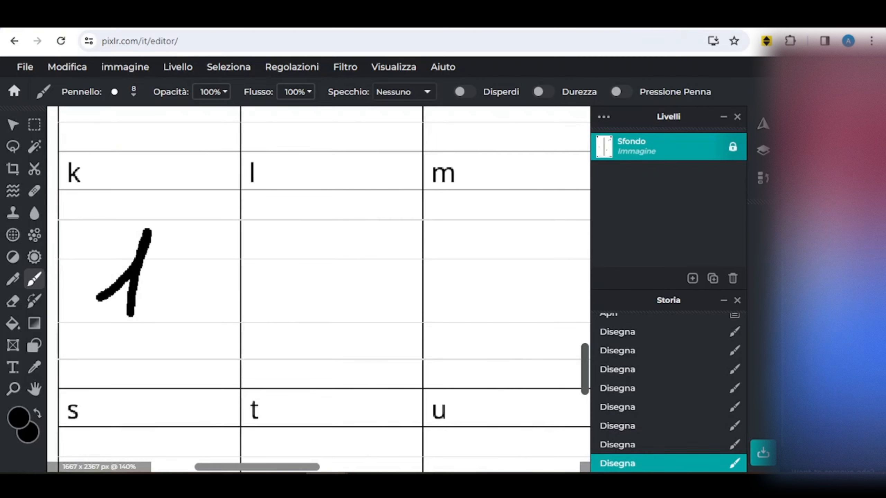
pyautogui.moveTo(185, 251); pyautogui.dragTo(185, 296)
# Save the filled-in template as a PNG image with transparency on.
pyautogui.moveTo(585, 258); pyautogui.dragTo(585, 276)
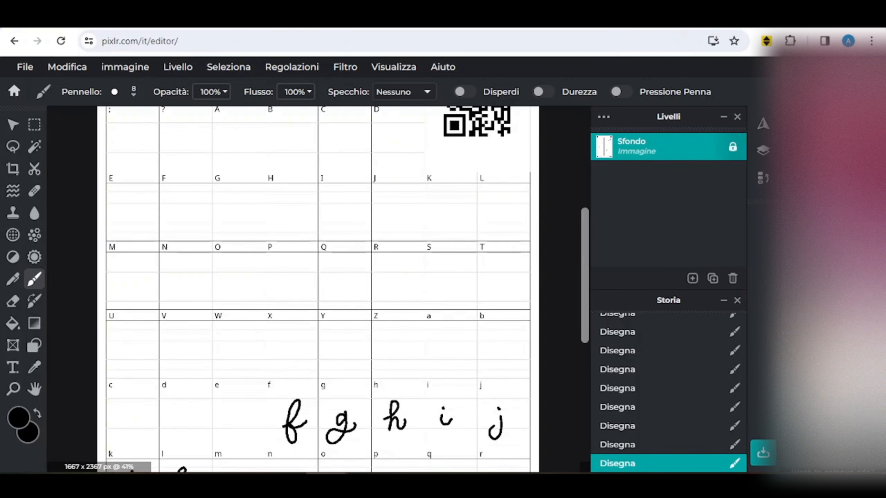
pyautogui.click(25, 67)
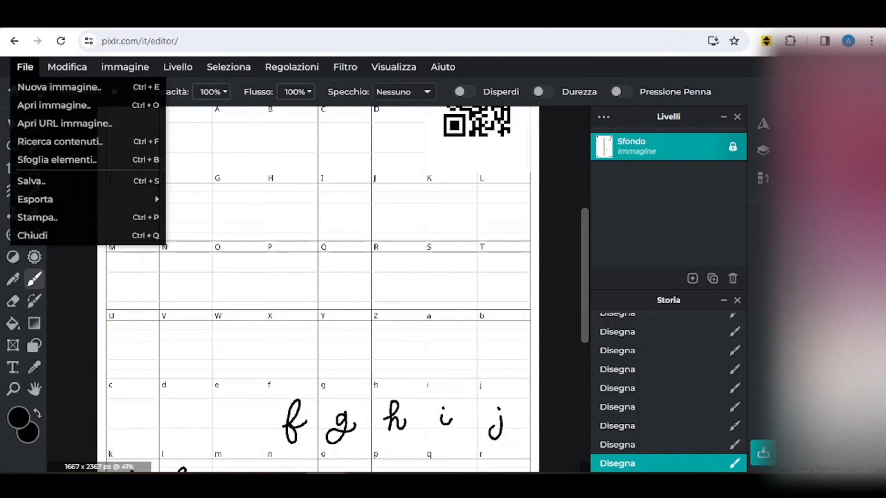
pyautogui.hotkey('ctrl', 's')
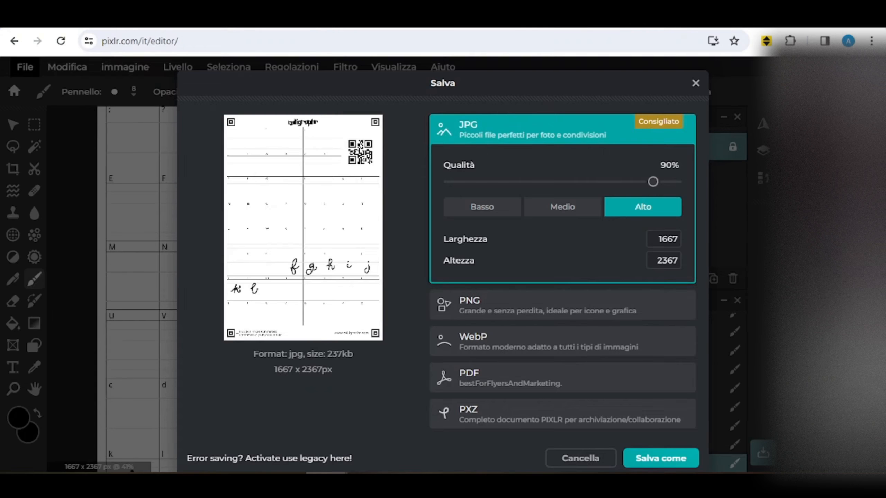
pyautogui.click(562, 305)
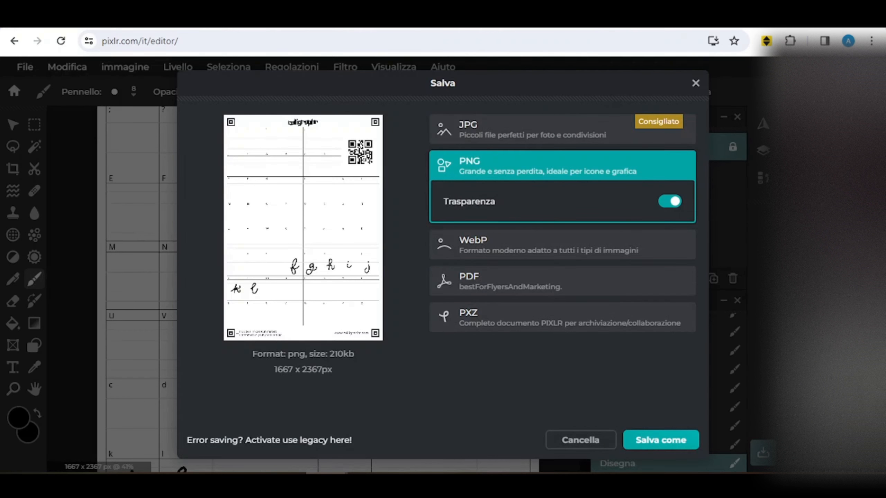
pyautogui.click(660, 440)
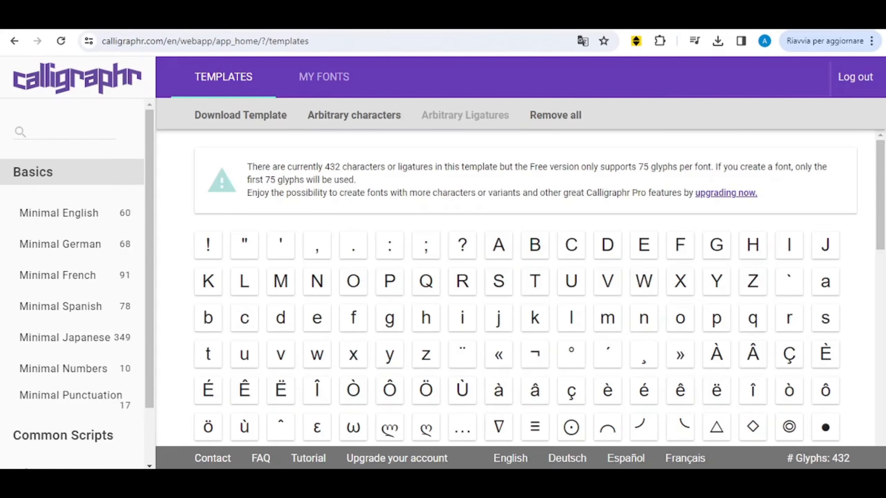
# In Calligraphr's My Fonts, upload the filled-in template file template2.png with automatic template cleaning enabled.
pyautogui.click(333, 79)
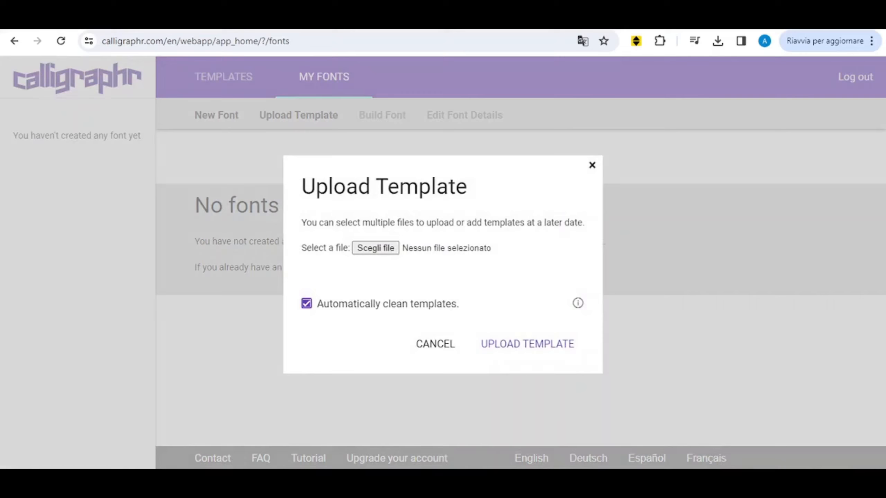
pyautogui.click(375, 248)
pyautogui.write('template')
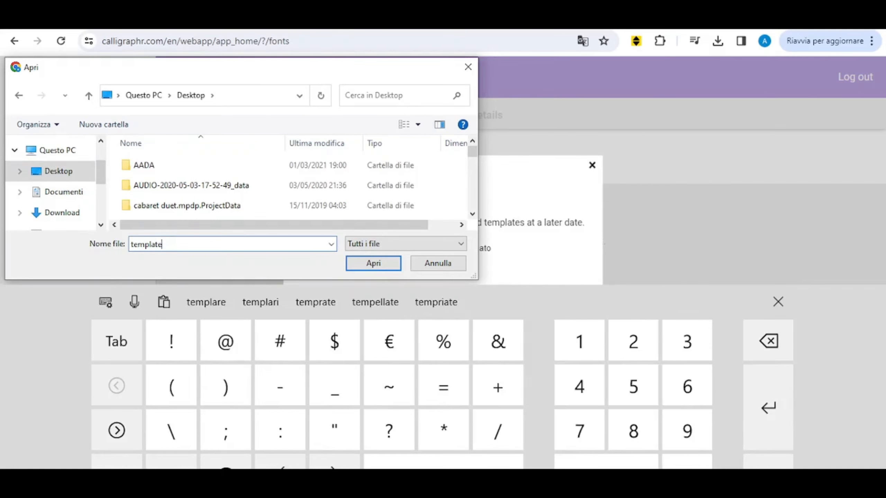
pyautogui.write('2')
pyautogui.press('Return')
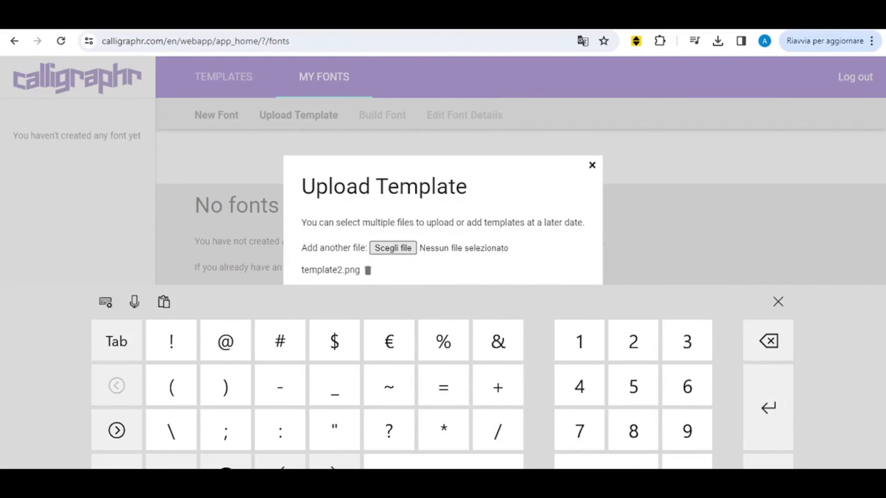
pyautogui.click(778, 302)
pyautogui.click(528, 343)
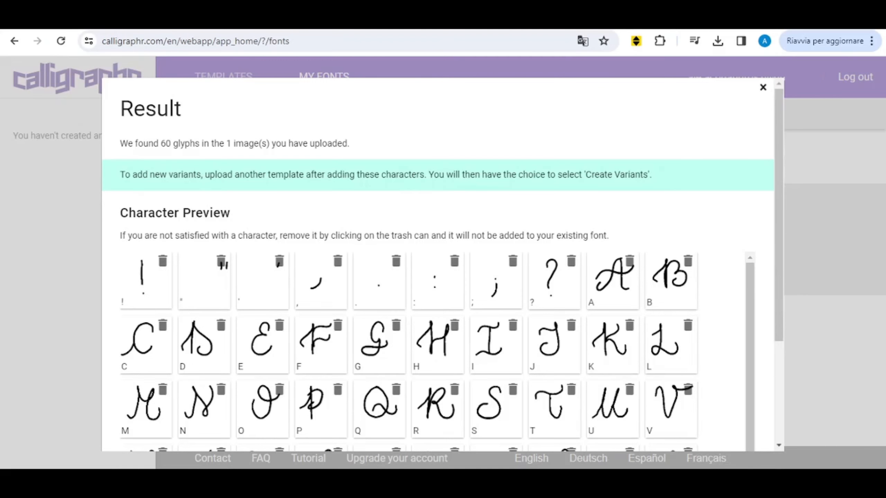
# Review the character preview down to z and add all the characters to the font.
pyautogui.scroll(-3, 438, 352)
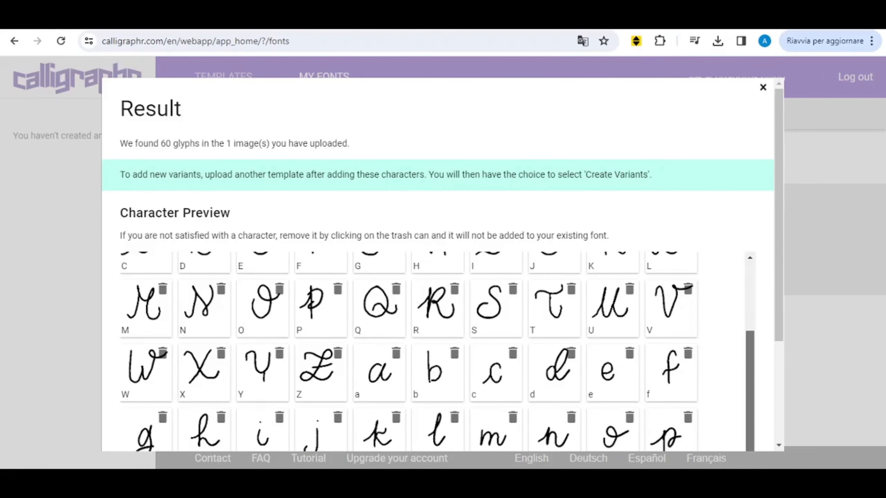
pyautogui.scroll(-4, 438, 351)
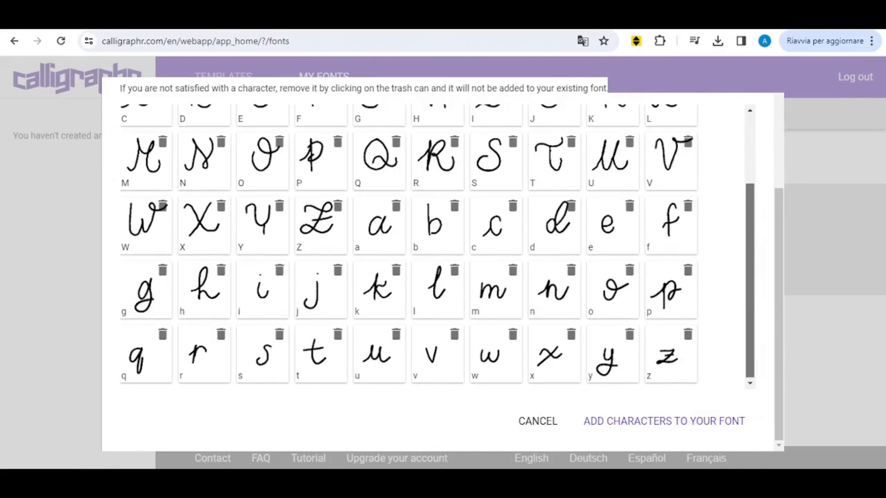
pyautogui.click(664, 422)
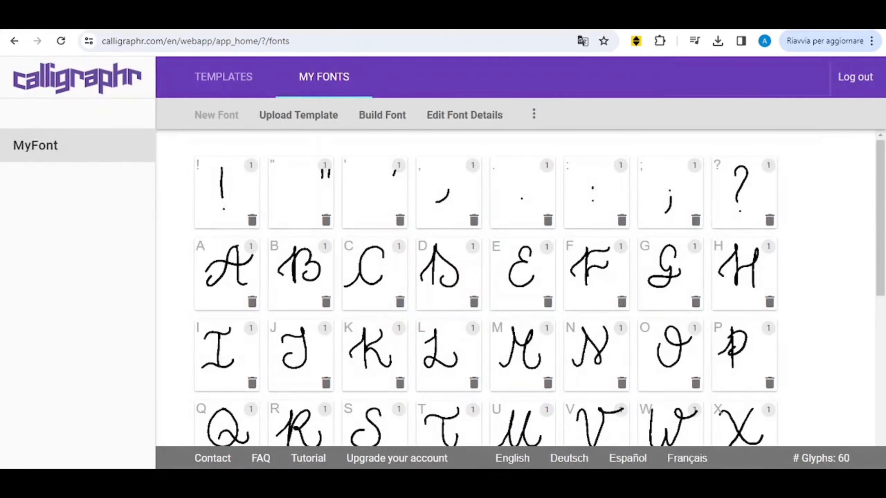
# Check the glyphs in the font and build it under the name MyFont2.
pyautogui.scroll(-2, 485, 288)
pyautogui.scroll(2, 485, 288)
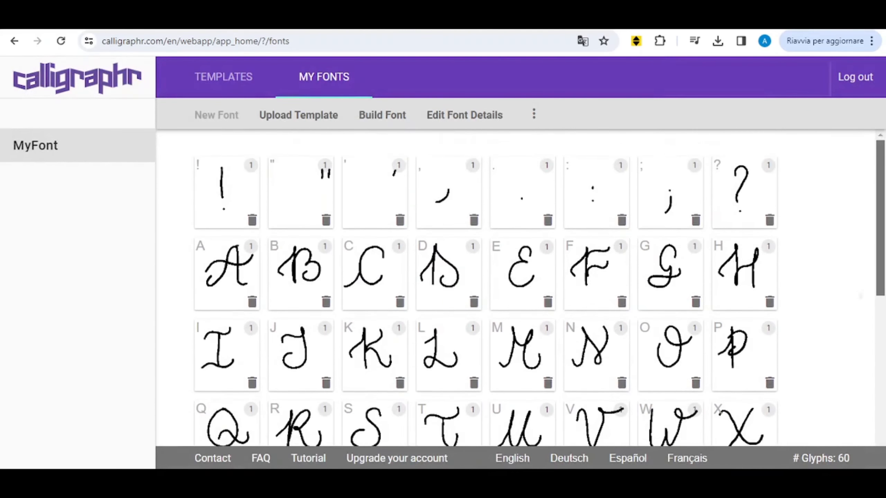
pyautogui.scroll(-2, 485, 288)
pyautogui.scroll(2, 485, 288)
pyautogui.scroll(-10, 485, 288)
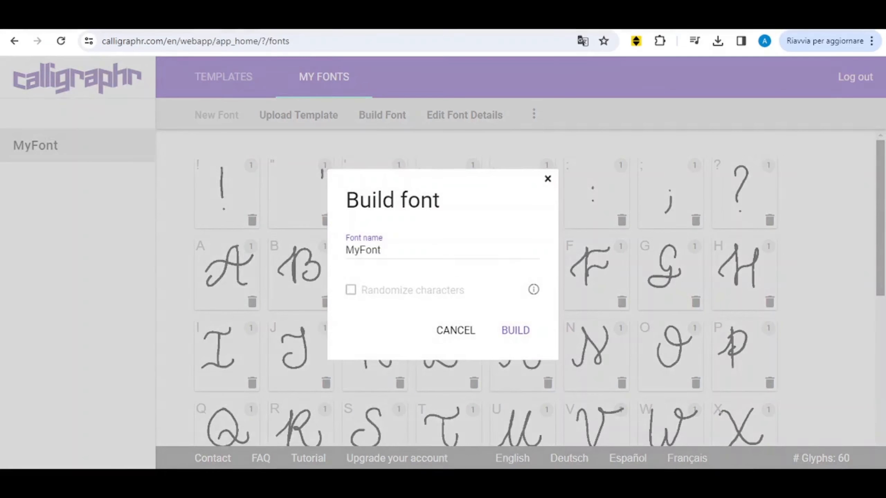
pyautogui.click(443, 255)
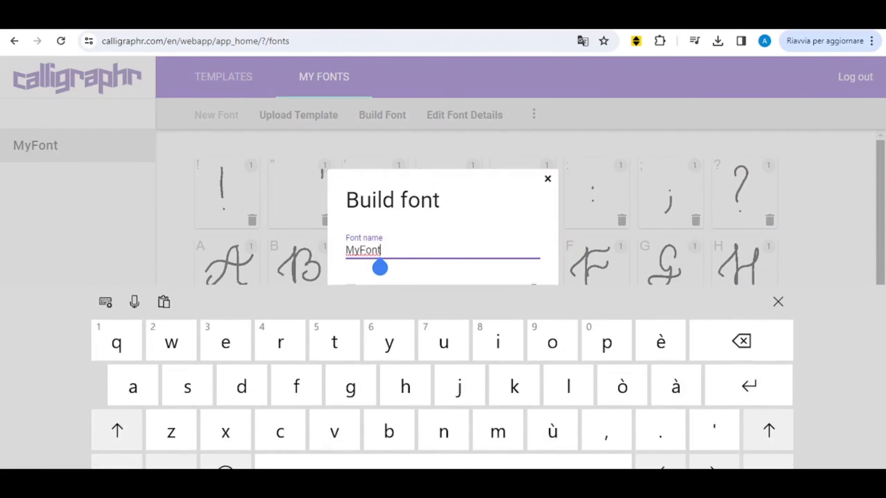
pyautogui.write('2')
pyautogui.click(515, 330)
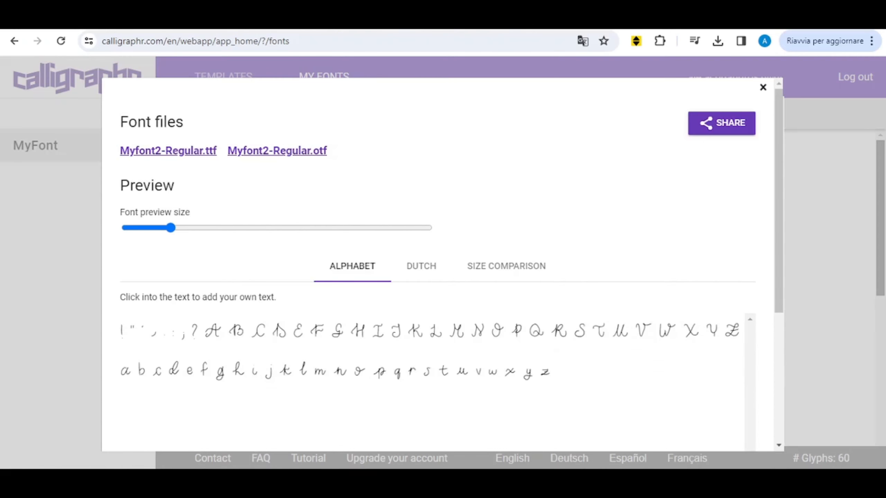
# Enlarge the font preview slightly and examine the size comparison, Dutch sample text and alphabet.
pyautogui.moveTo(170, 227); pyautogui.dragTo(189, 228)
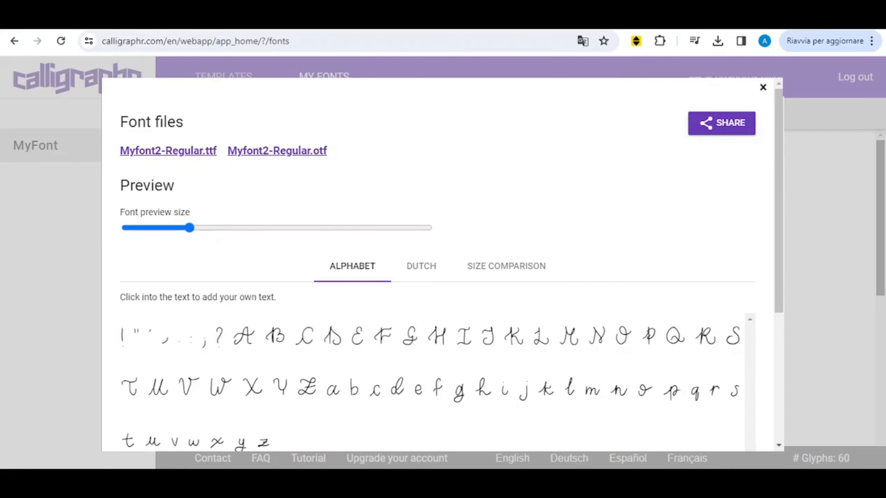
pyautogui.click(506, 266)
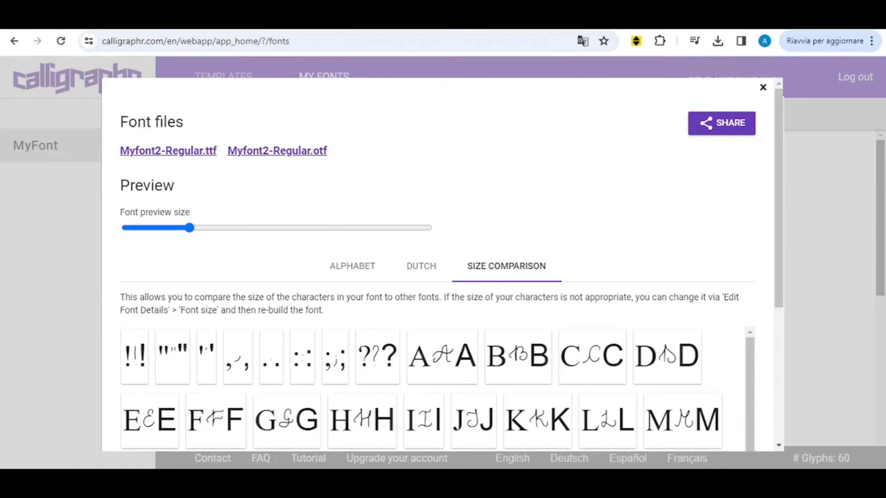
pyautogui.click(421, 266)
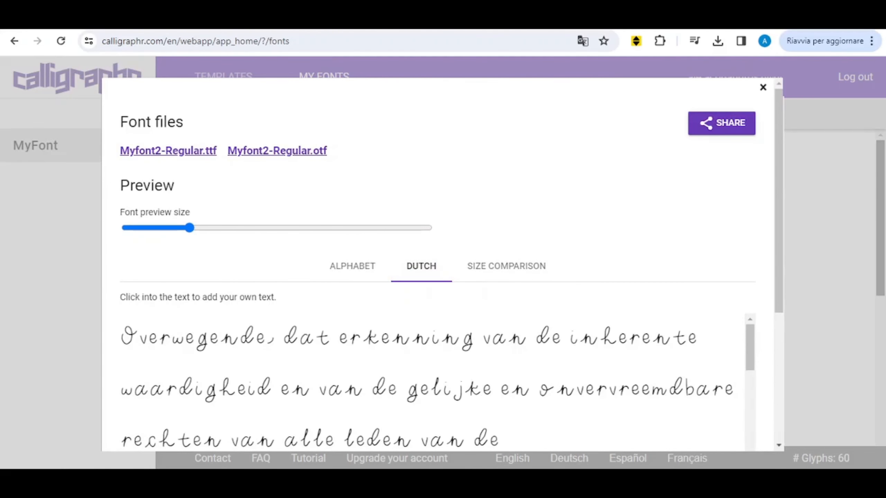
pyautogui.click(353, 266)
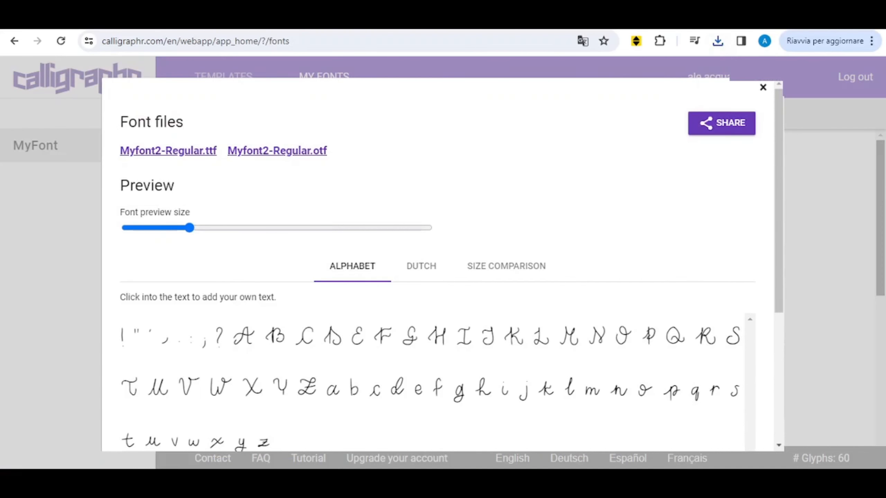
# Open the downloaded Myfont2 TrueType font file and install it in Windows.
pyautogui.click(670, 105)
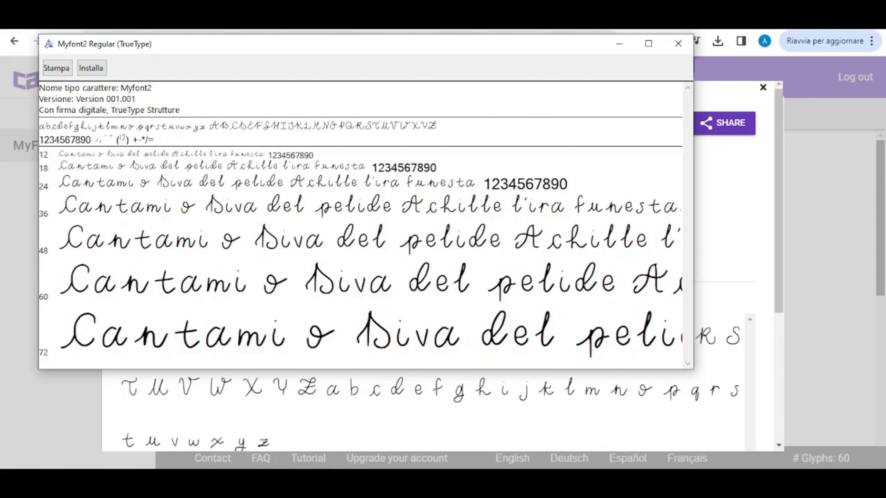
pyautogui.click(92, 68)
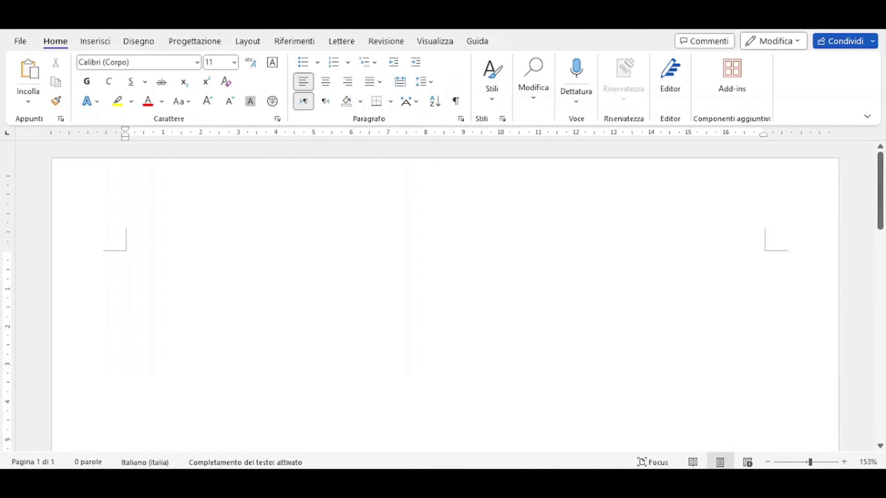
# Set the font for the blank document's text to the installed Myfont2.
pyautogui.click(197, 62)
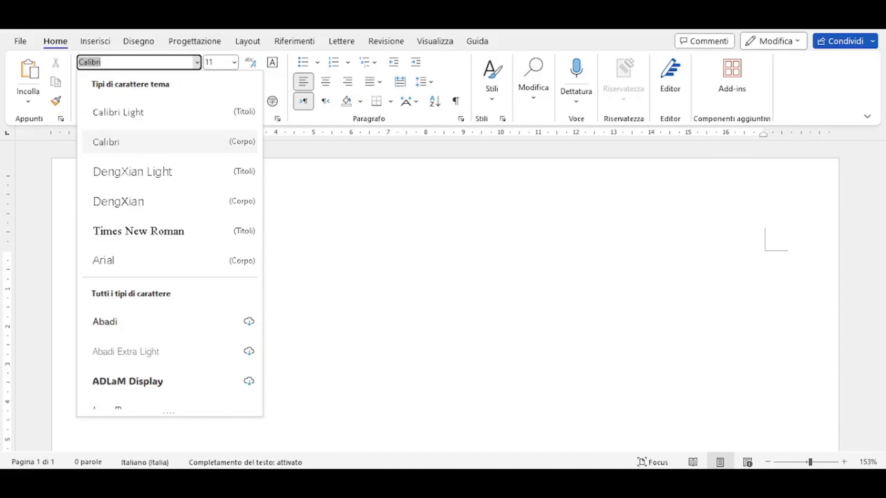
pyautogui.scroll(-6, 169, 244)
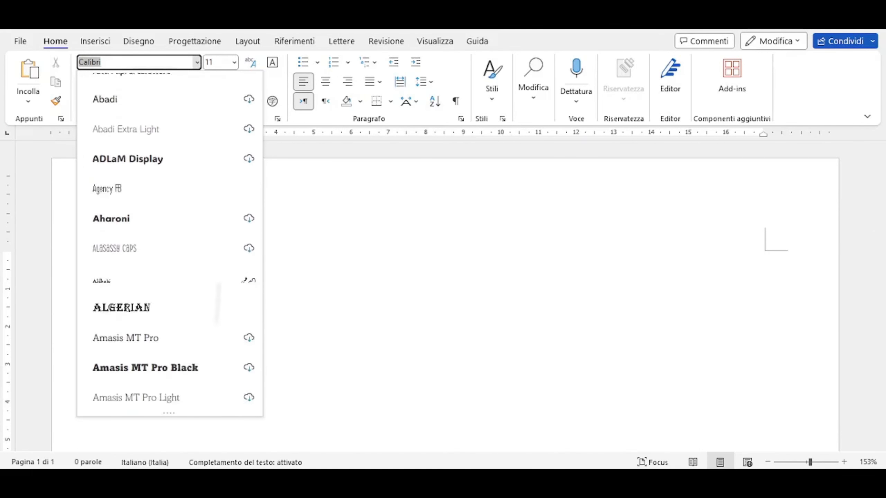
pyautogui.scroll(-10, 170, 383)
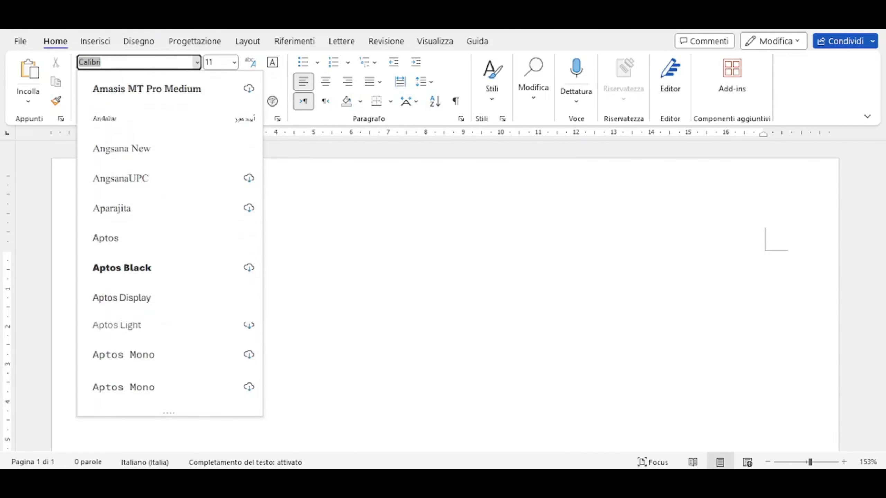
pyautogui.scroll(-8, 170, 385)
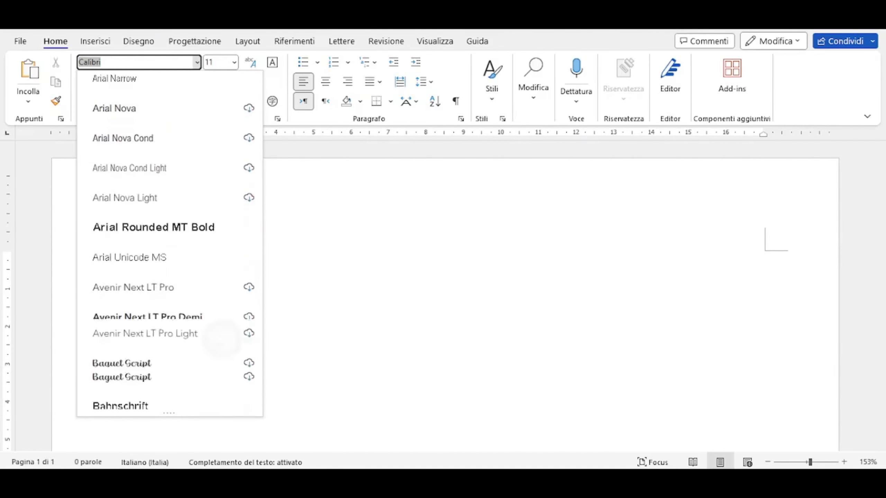
pyautogui.scroll(3, 169, 385)
pyautogui.scroll(-8, 170, 386)
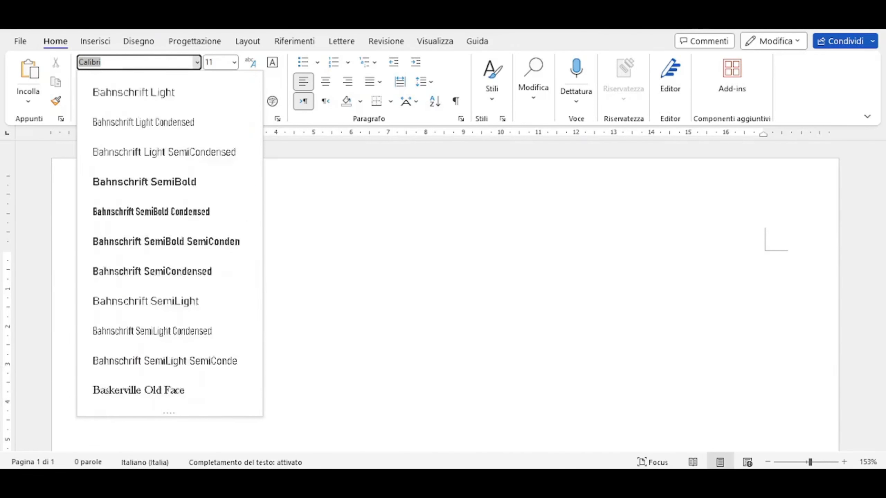
pyautogui.scroll(-20, 169, 385)
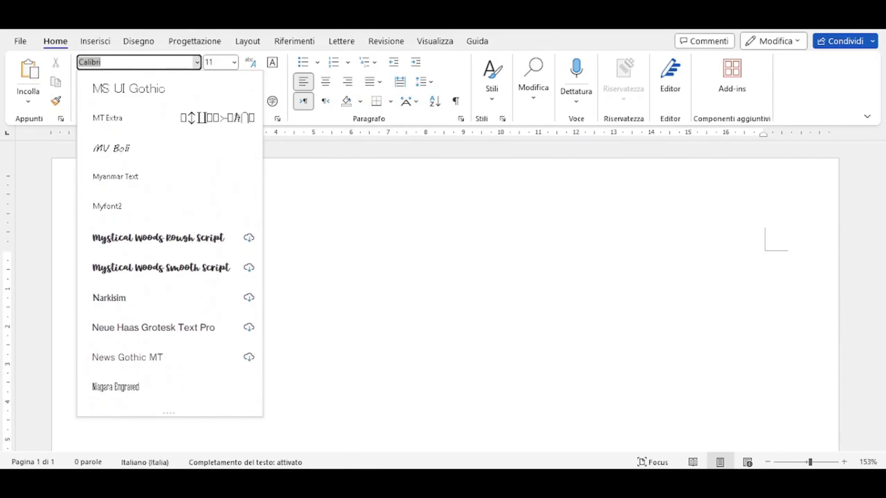
pyautogui.click(107, 206)
# Write "Hello everybody, this is my font," at the start of the page, correcting any typos.
pyautogui.write('H')
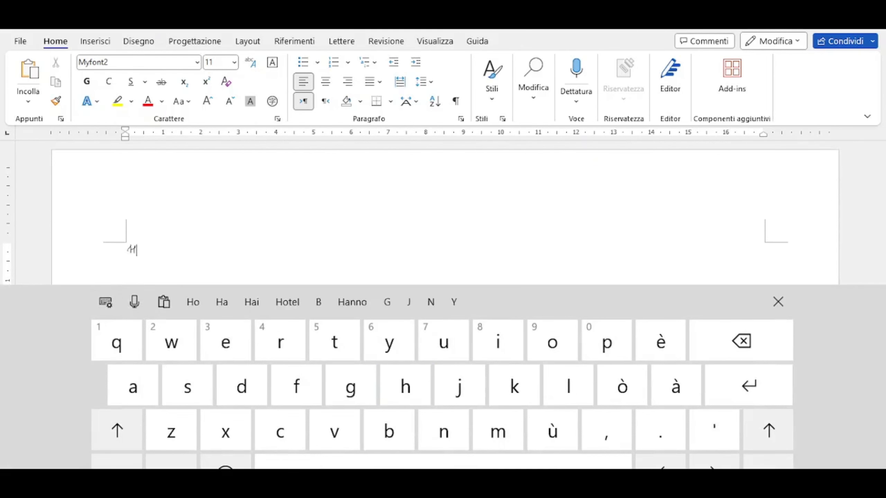
pyautogui.write('ello ')
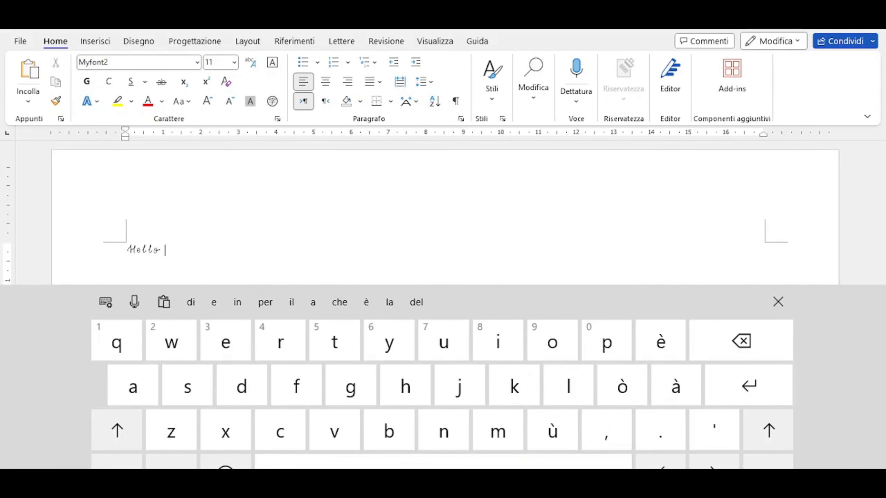
pyautogui.write('everybody ')
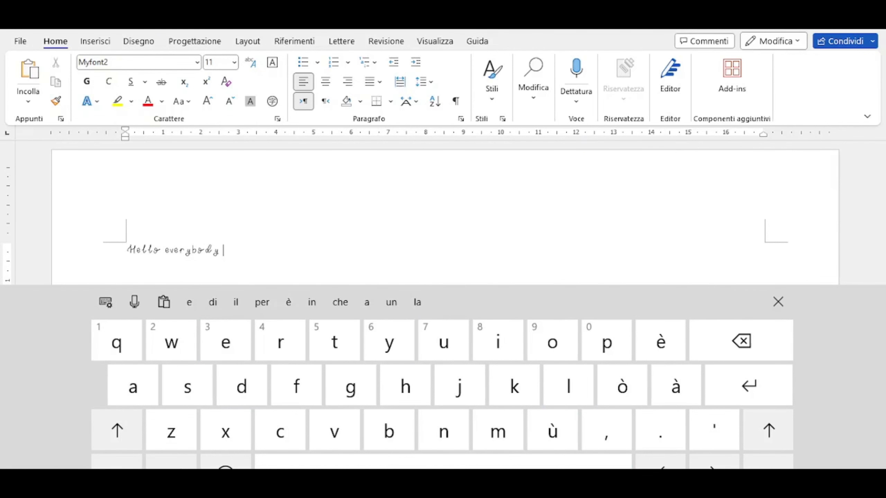
pyautogui.write(',')
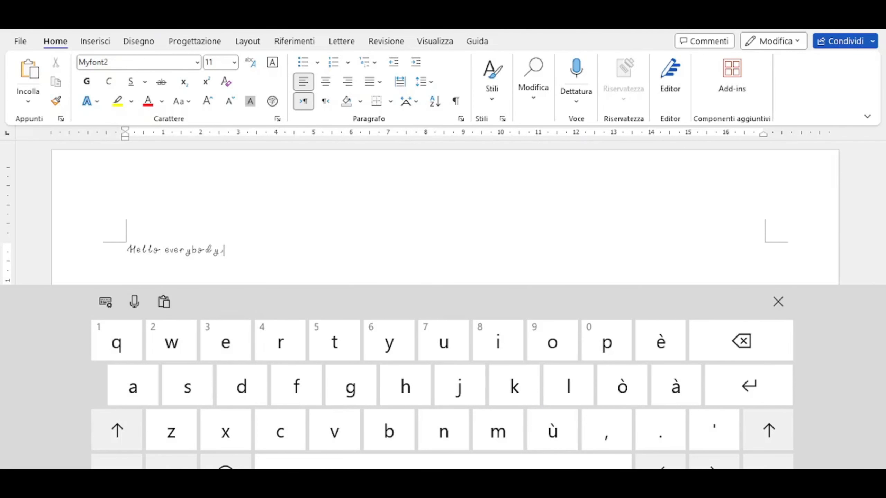
pyautogui.write('thid')
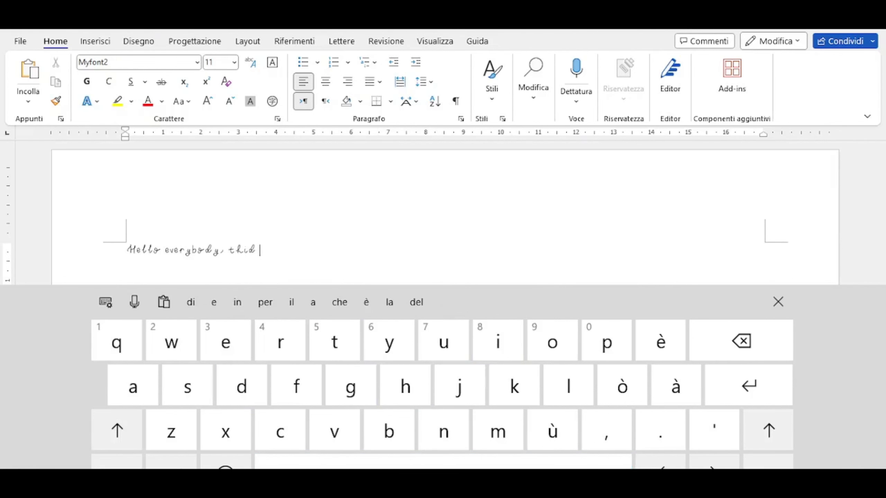
pyautogui.press('BackSpace')
pyautogui.write('s is ')
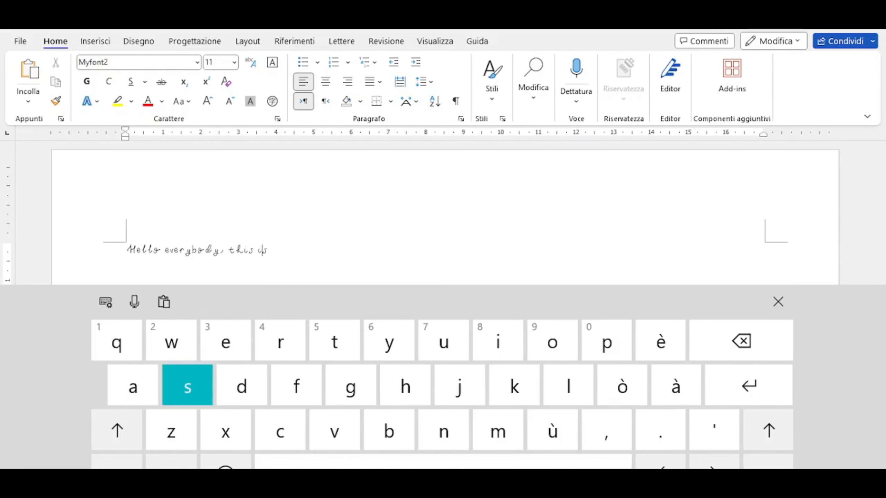
pyautogui.write('my f')
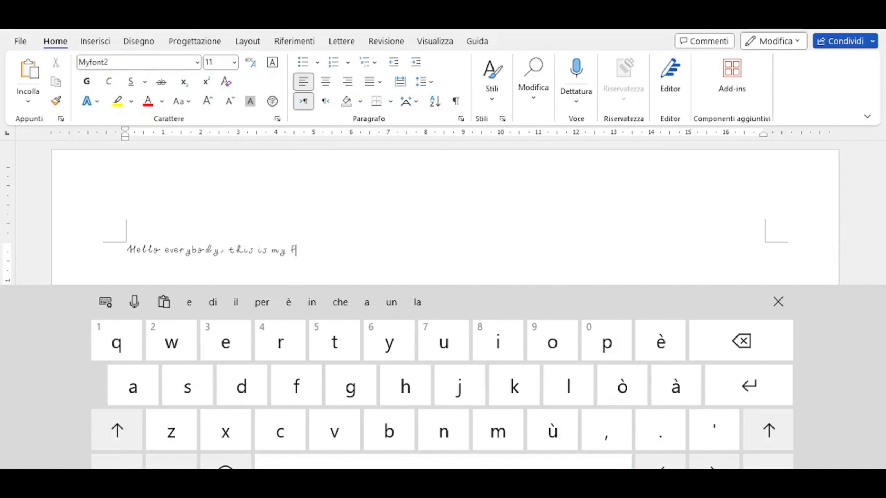
pyautogui.write('ont,')
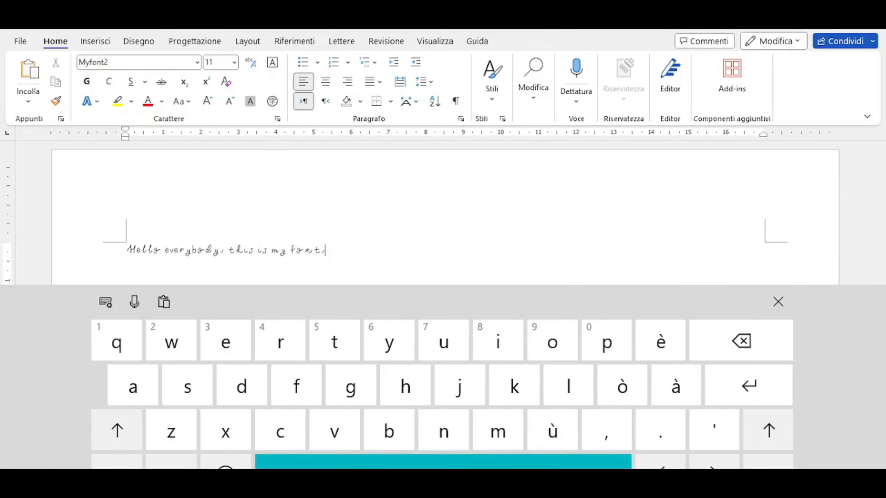
# Continue the sentence with "it looks pretty cool, don't you think" and bring up the symbol characters for its ending punctuation.
pyautogui.write(' it look')
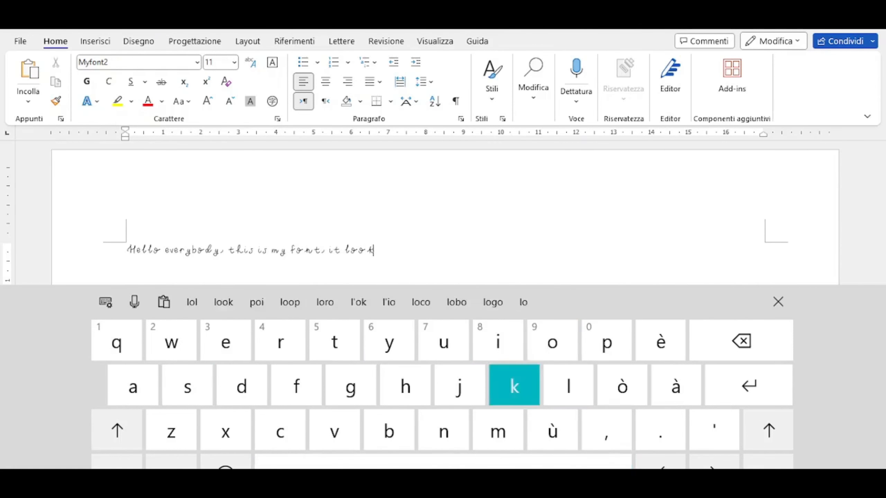
pyautogui.write('s prett')
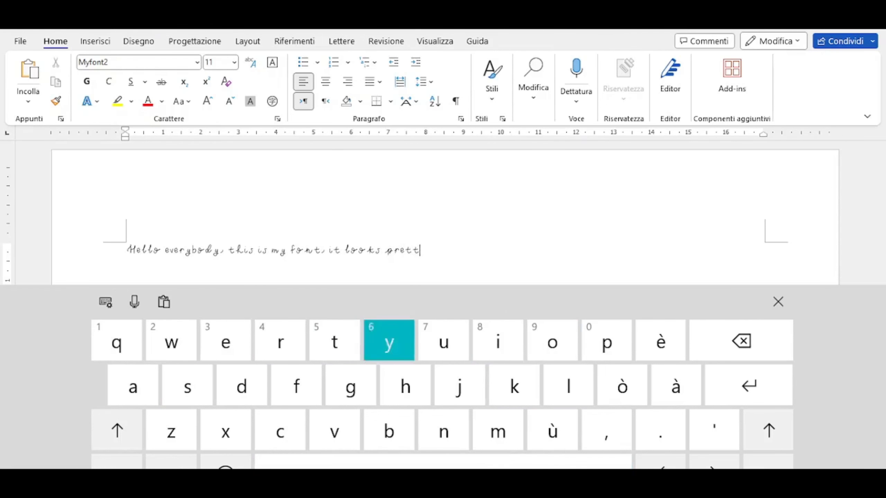
pyautogui.write('y cool')
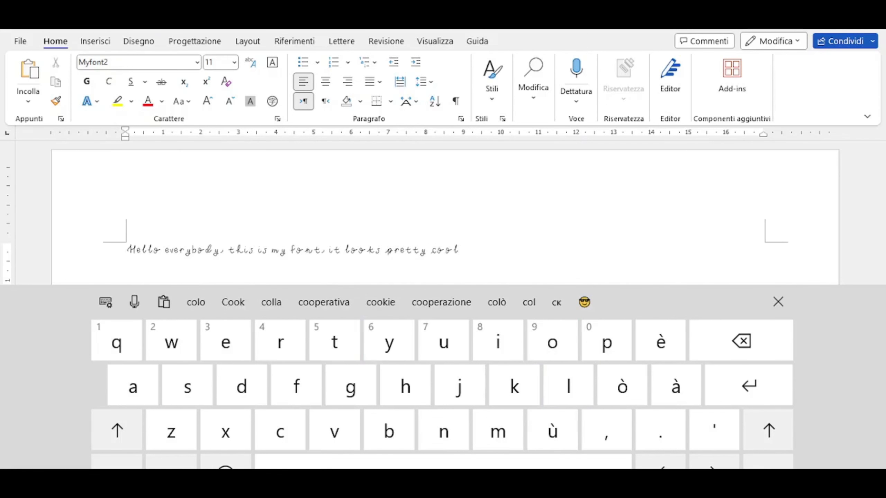
pyautogui.write(', dm')
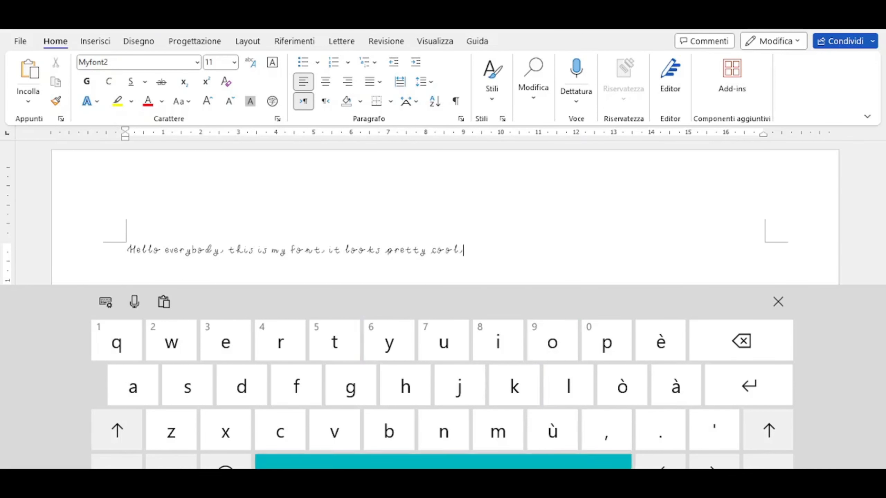
pyautogui.press('BackSpace')
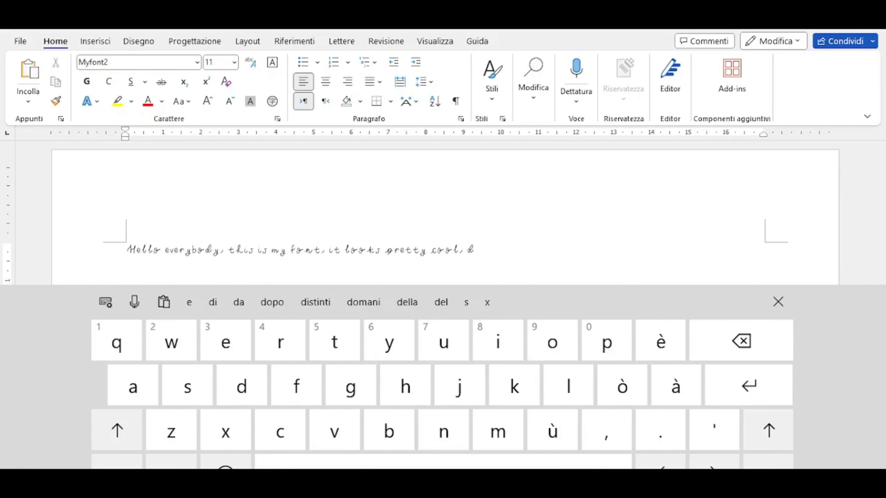
pyautogui.write('on')
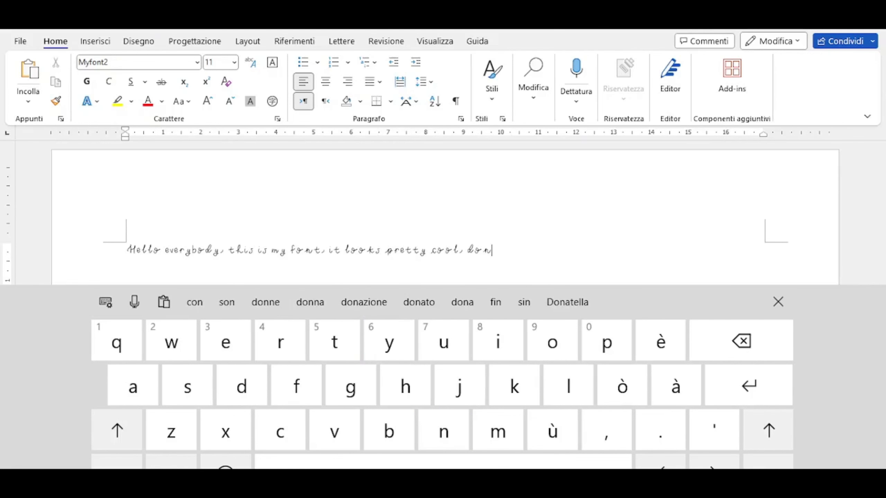
pyautogui.click(117, 462)
pyautogui.write("'t")
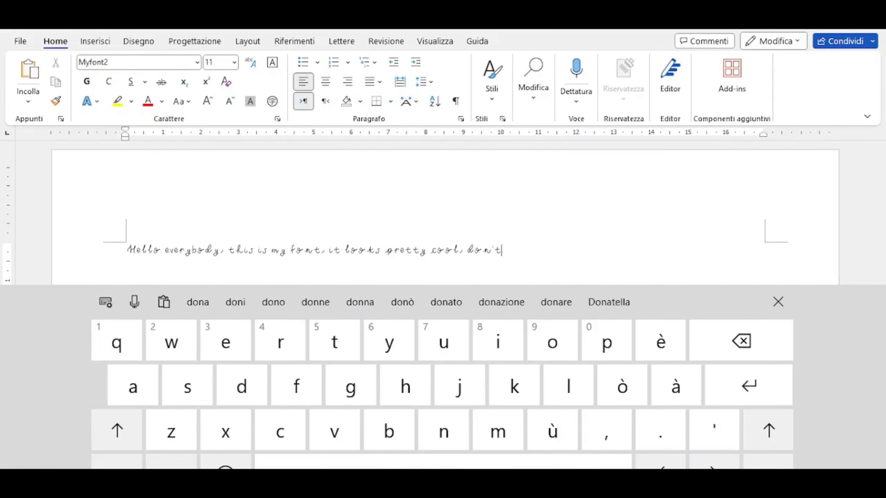
pyautogui.write(' you think')
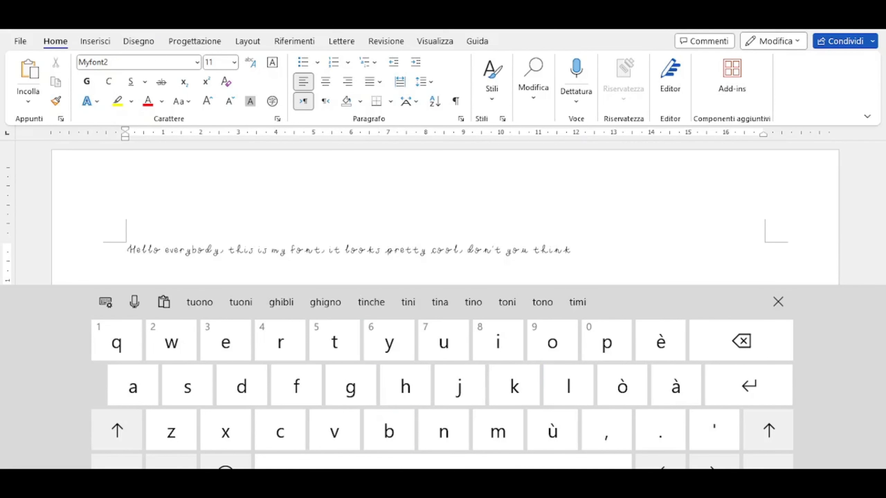
pyautogui.click(117, 462)
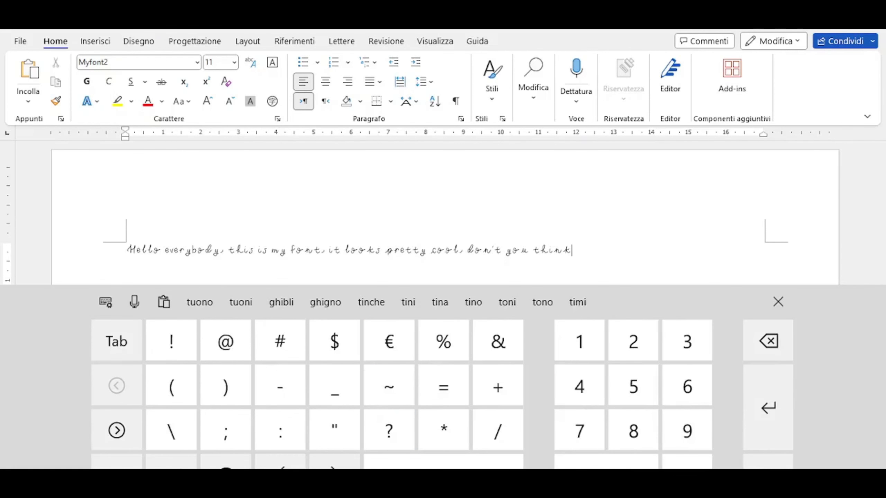